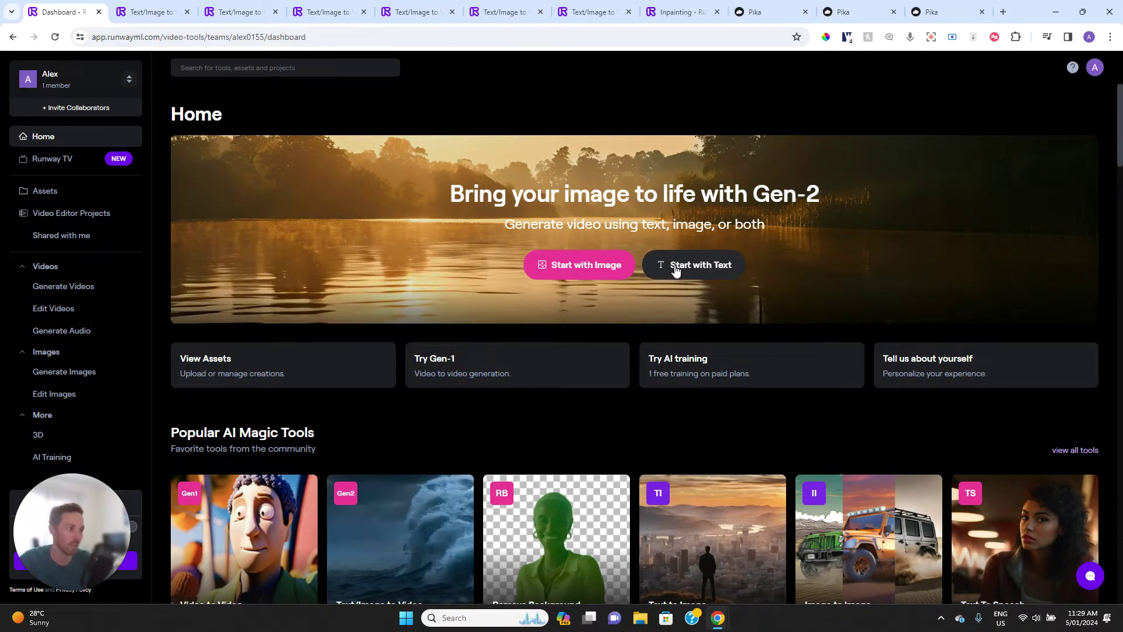
Scroll through the current Gen-2 video page to review its details.
{"action": "scroll", "coordinate": [675, 270], "scroll_direction": "down", "scroll_amount": 6}
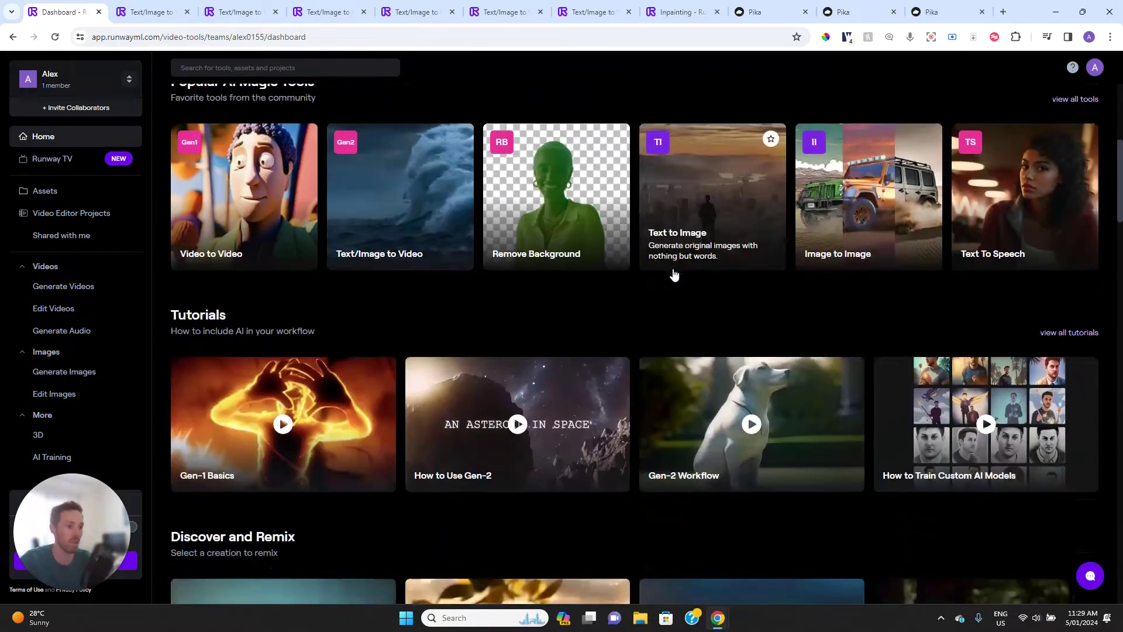
{"action": "scroll", "coordinate": [674, 275], "scroll_direction": "down", "scroll_amount": 3}
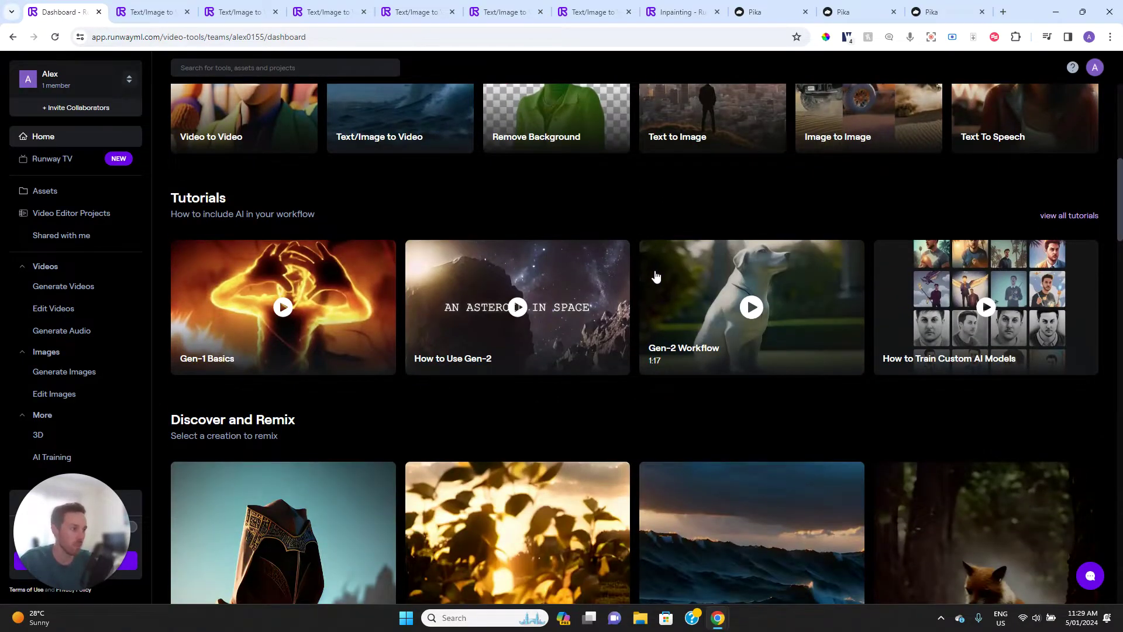
{"action": "scroll", "coordinate": [642, 264], "scroll_direction": "down", "scroll_amount": 6}
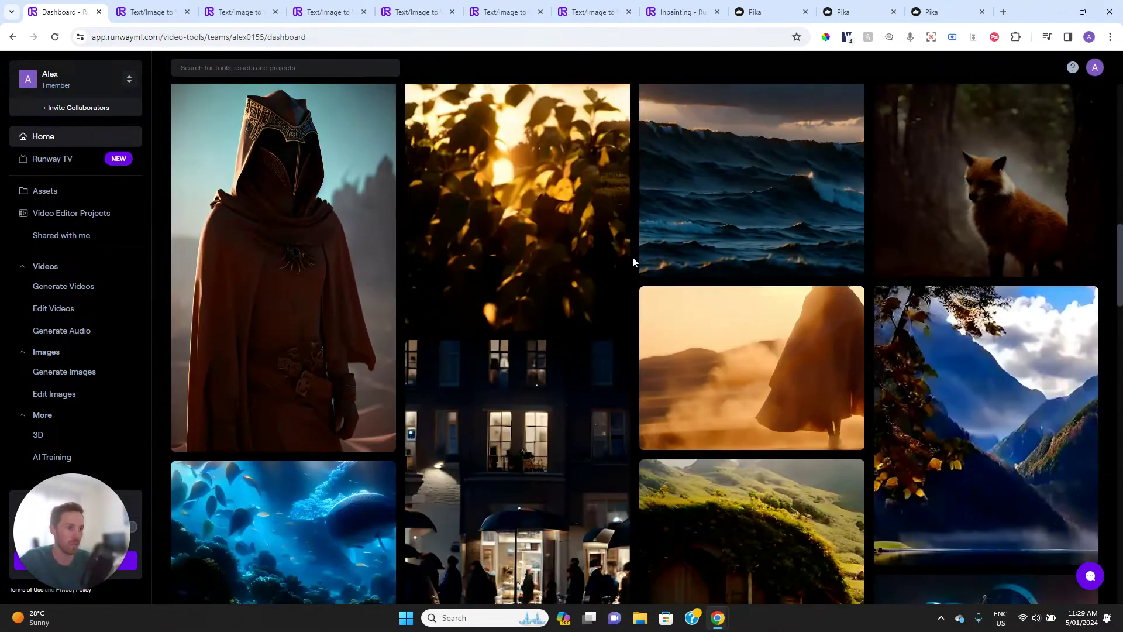
{"action": "scroll", "coordinate": [633, 258], "scroll_direction": "up", "scroll_amount": 1}
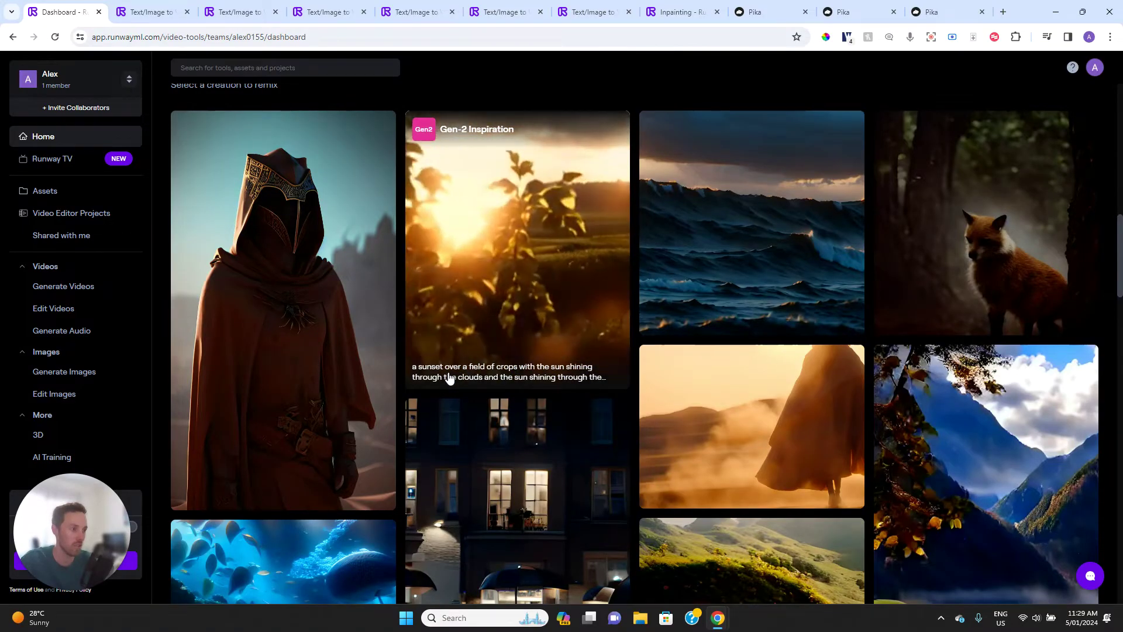
{"action": "scroll", "coordinate": [456, 376], "scroll_direction": "down", "scroll_amount": 4}
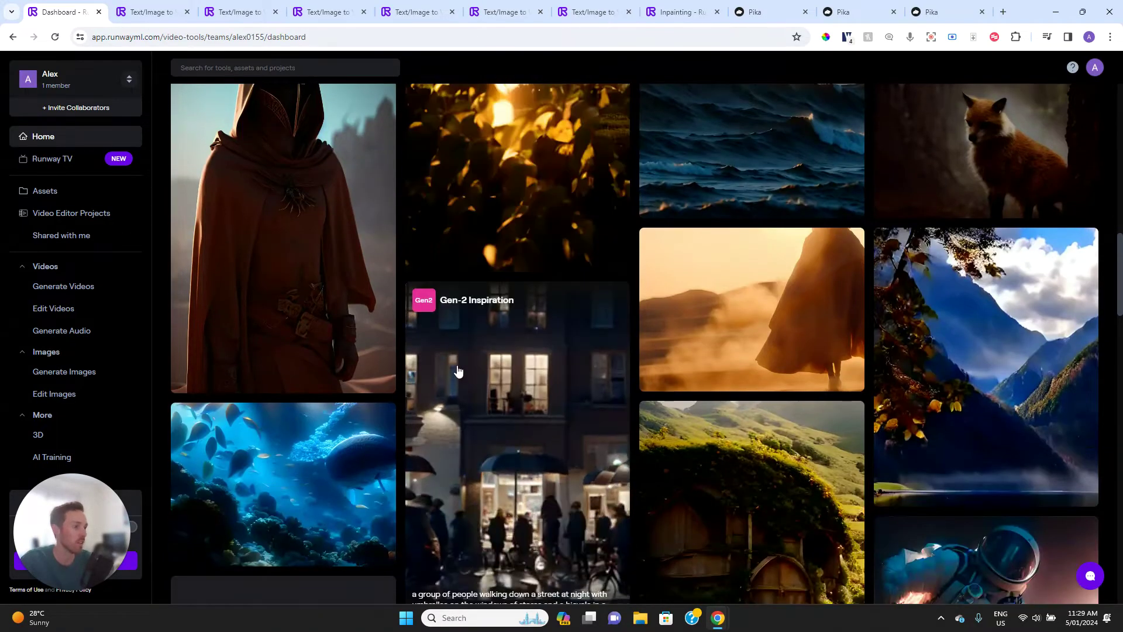
{"action": "scroll", "coordinate": [458, 370], "scroll_direction": "down", "scroll_amount": 1}
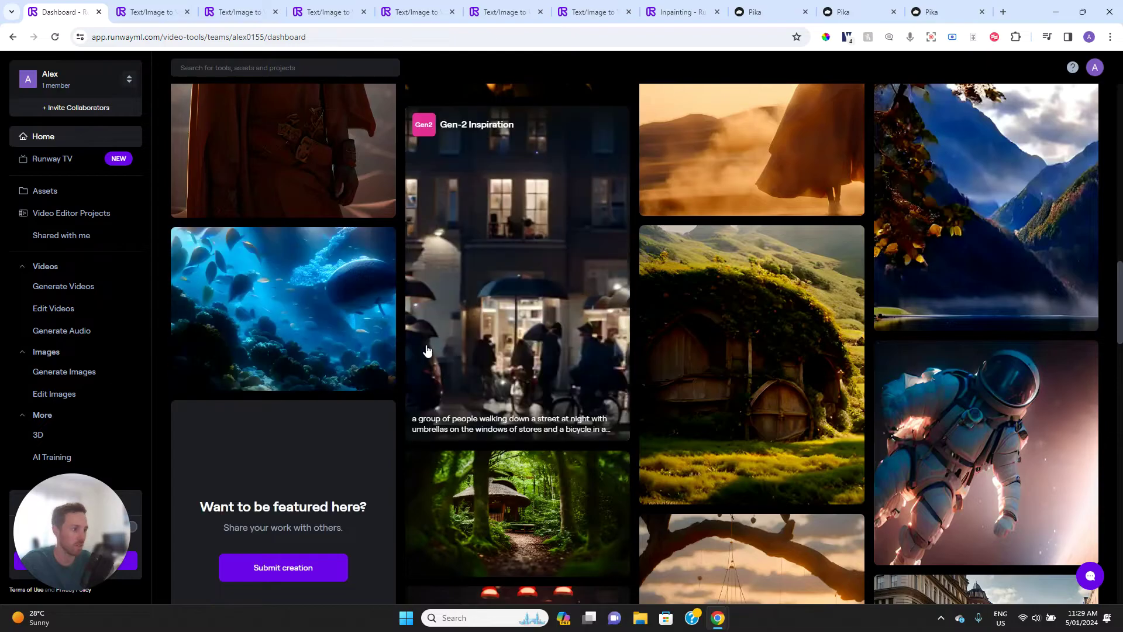
{"action": "mouse_move", "coordinate": [672, 395]}
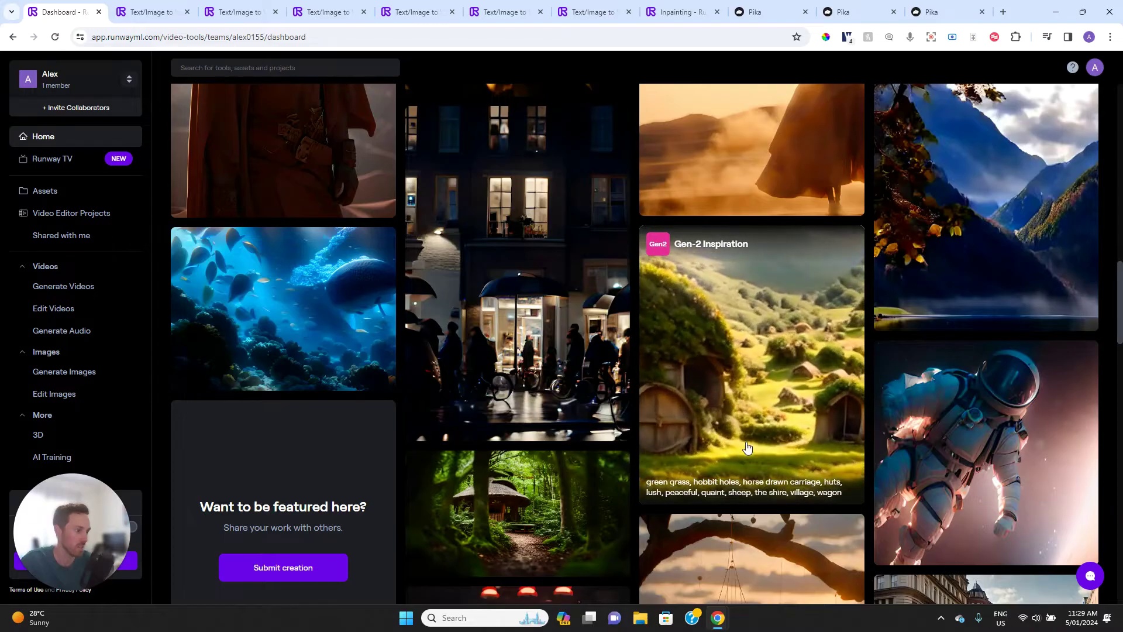
{"action": "scroll", "coordinate": [719, 430], "scroll_direction": "down", "scroll_amount": 2}
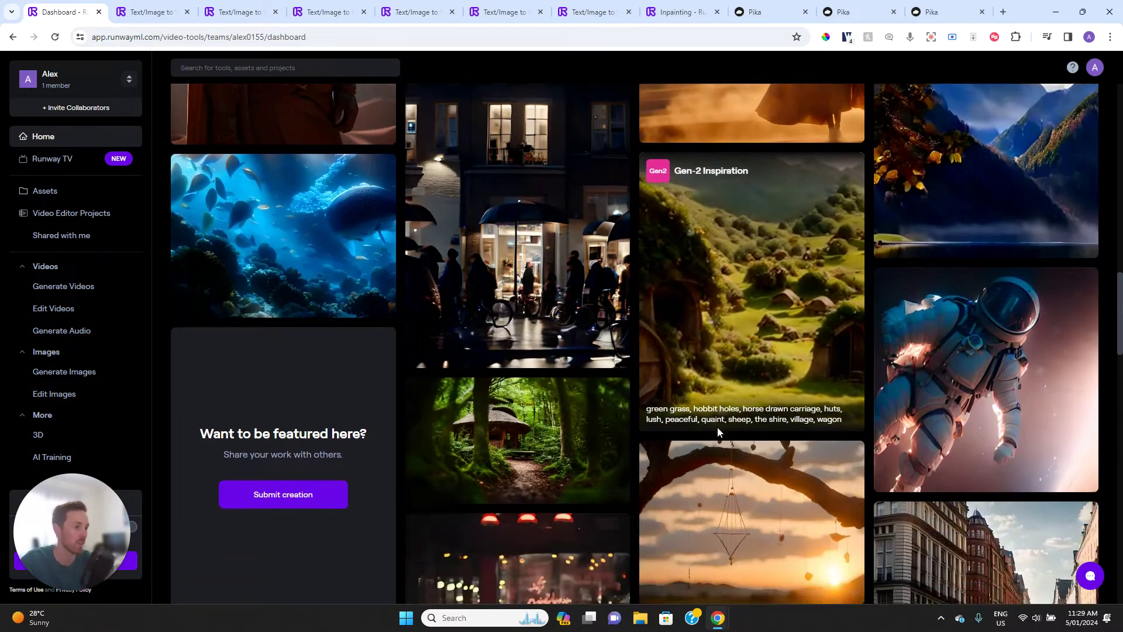
{"action": "scroll", "coordinate": [465, 407], "scroll_direction": "down", "scroll_amount": 3}
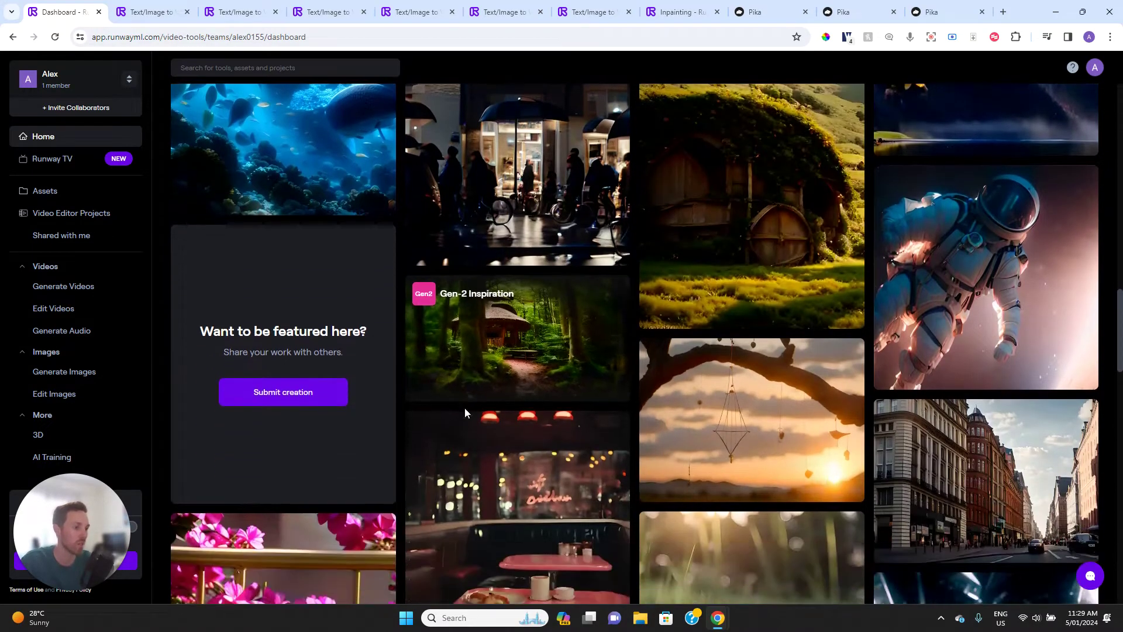
{"action": "scroll", "coordinate": [444, 419], "scroll_direction": "down", "scroll_amount": 5}
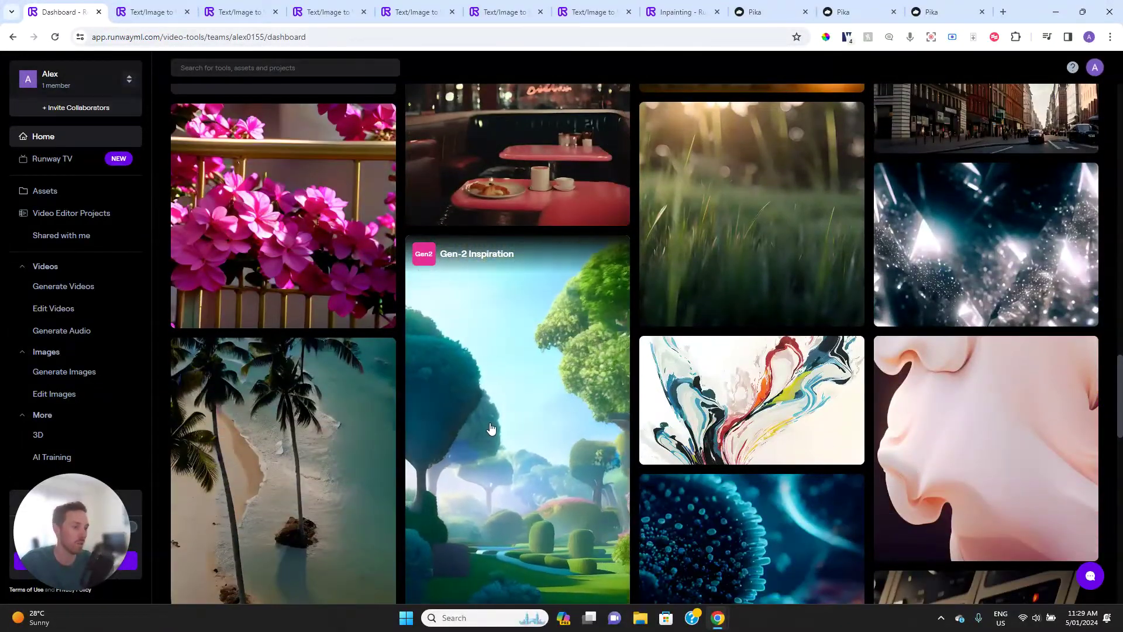
{"action": "scroll", "coordinate": [491, 429], "scroll_direction": "up", "scroll_amount": 15}
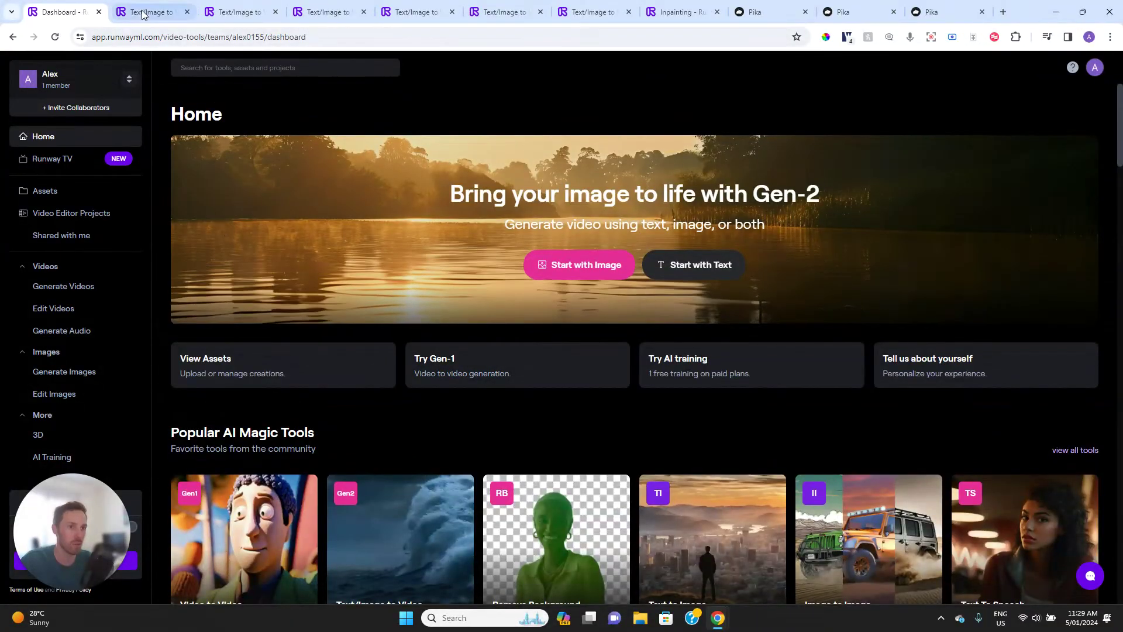
Play the Statue of Liberty Gen-2 video to 0:01, then switch to the palm-trees clip.
{"action": "left_click", "coordinate": [152, 9]}
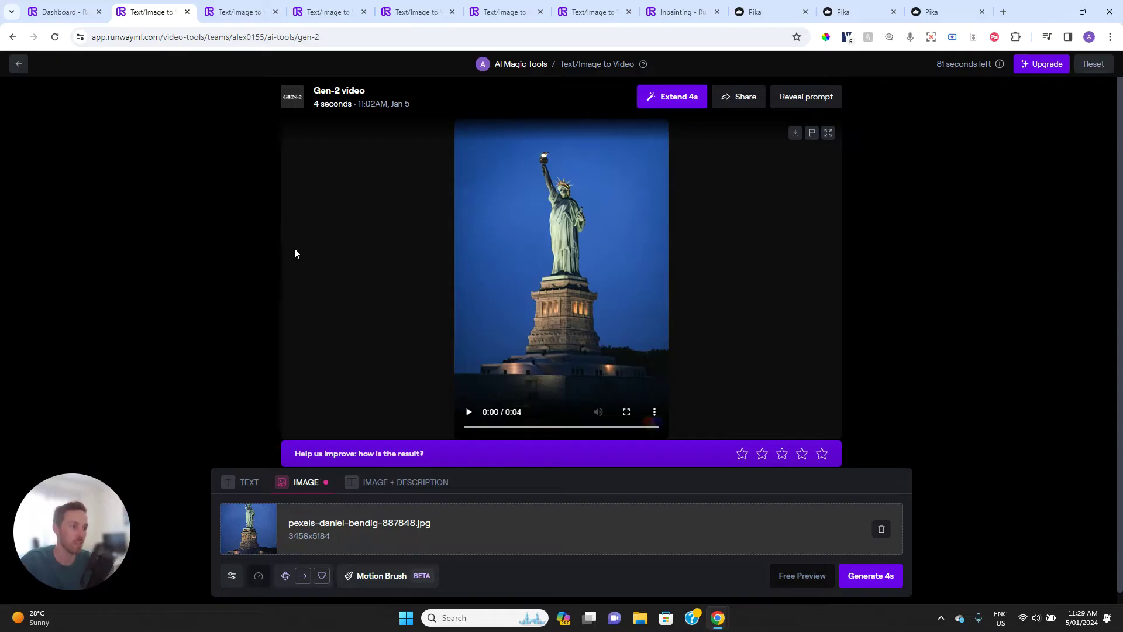
{"action": "left_click", "coordinate": [469, 412]}
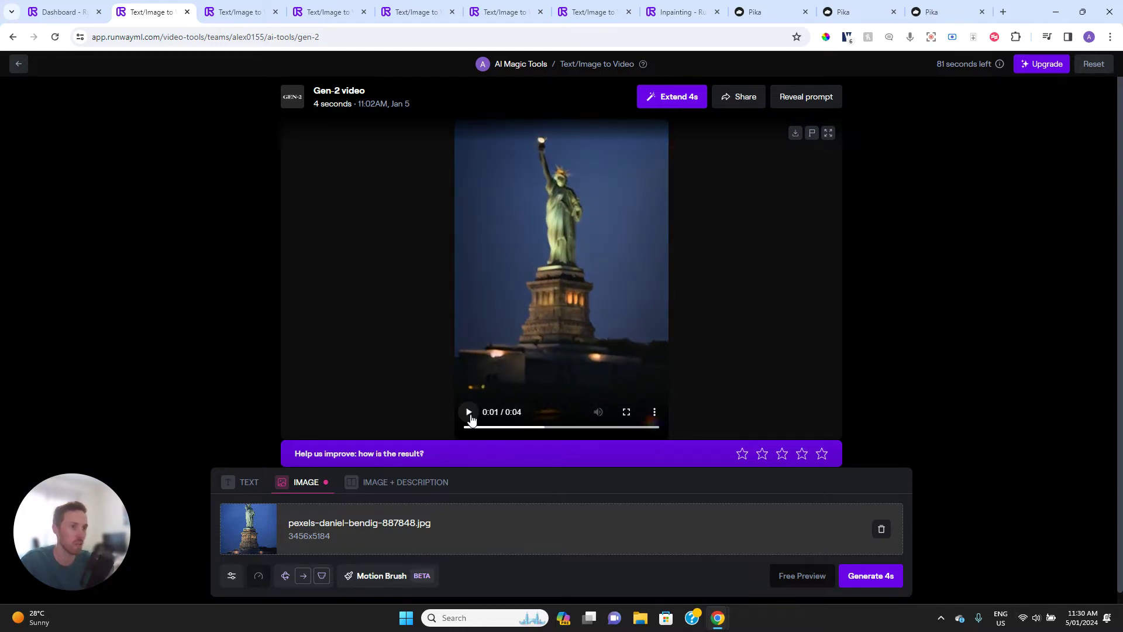
{"action": "key", "text": "space"}
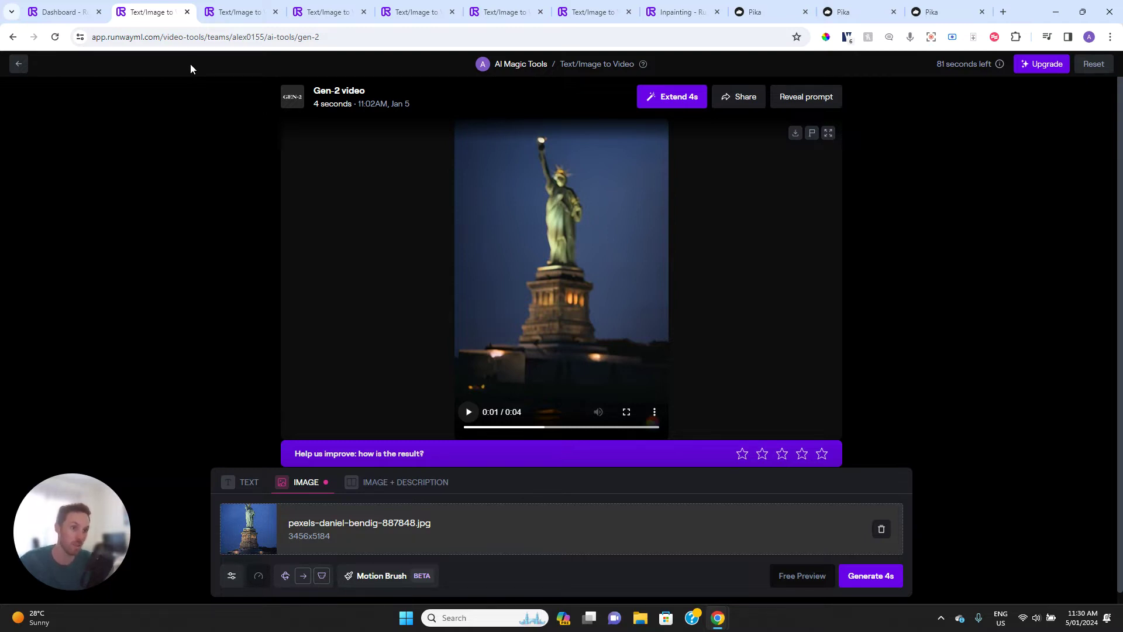
{"action": "left_click", "coordinate": [248, 18]}
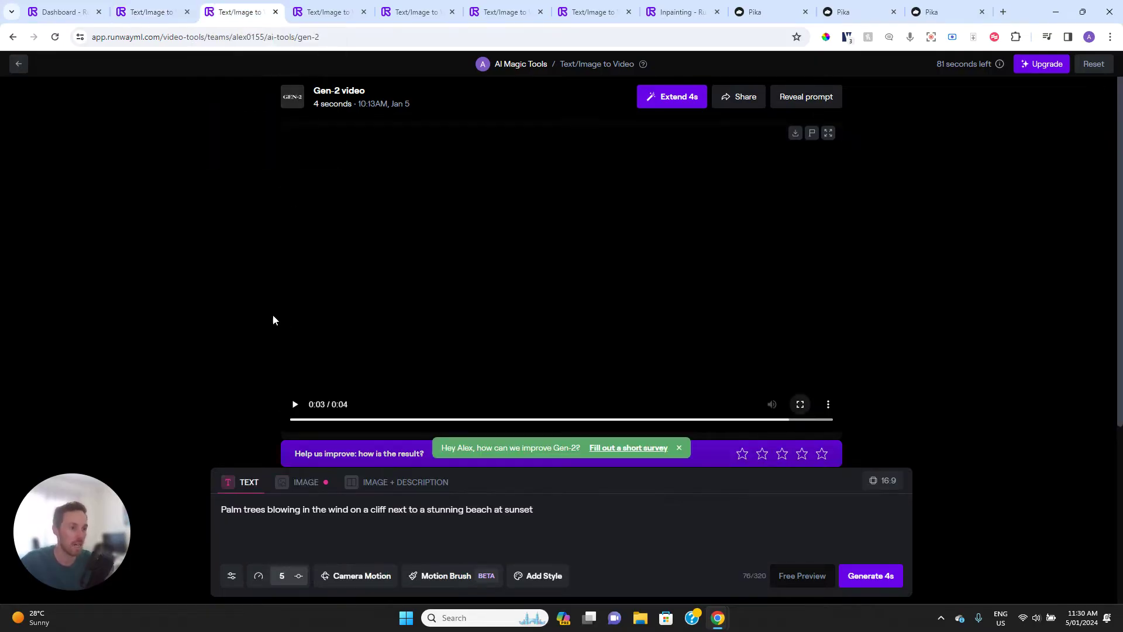
Rewind the palm-trees sunset clip to 0:01 and play it.
{"action": "left_click_drag", "start_coordinate": [792, 420], "coordinate": [286, 444]}
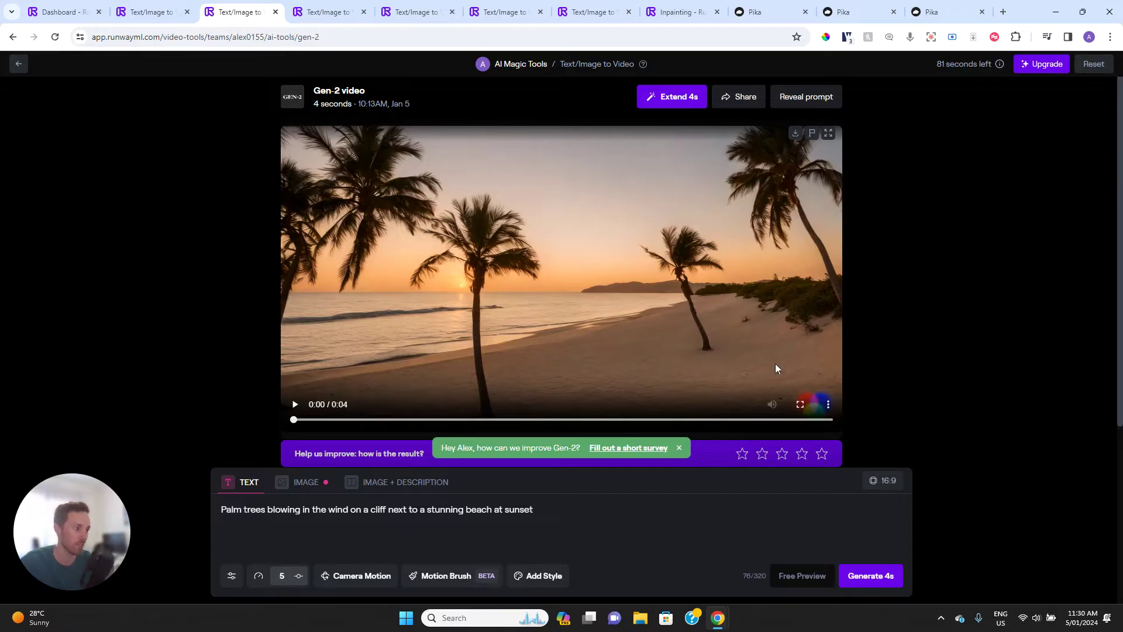
{"action": "left_click", "coordinate": [294, 404]}
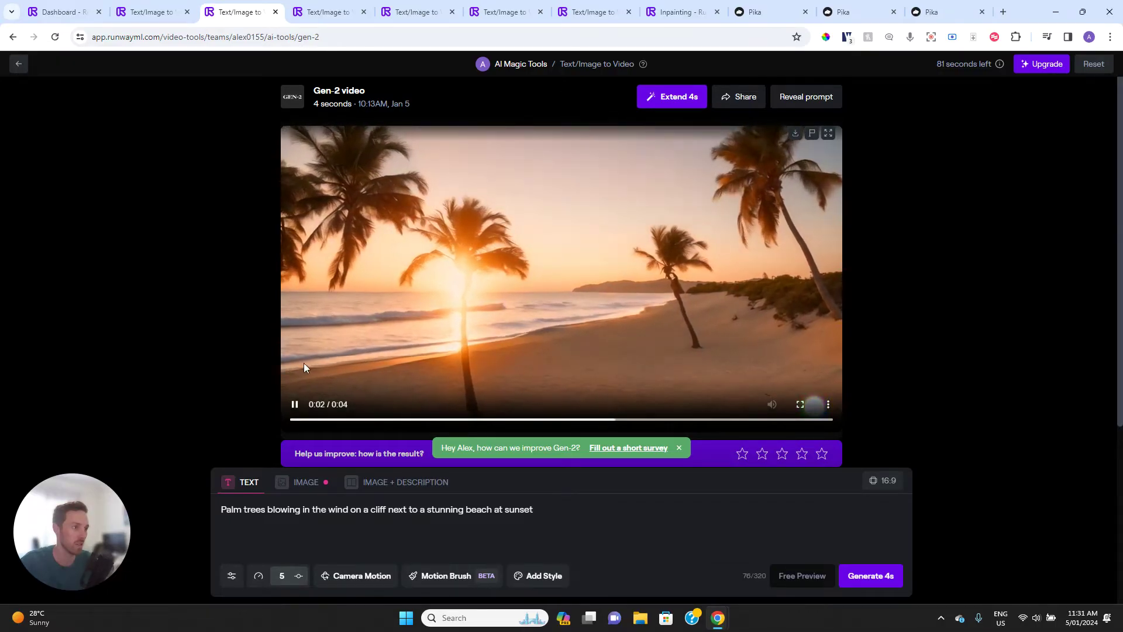
Show the pink-beach cycling clip paused and rewound, with the survey notice closed.
{"action": "left_click", "coordinate": [306, 13]}
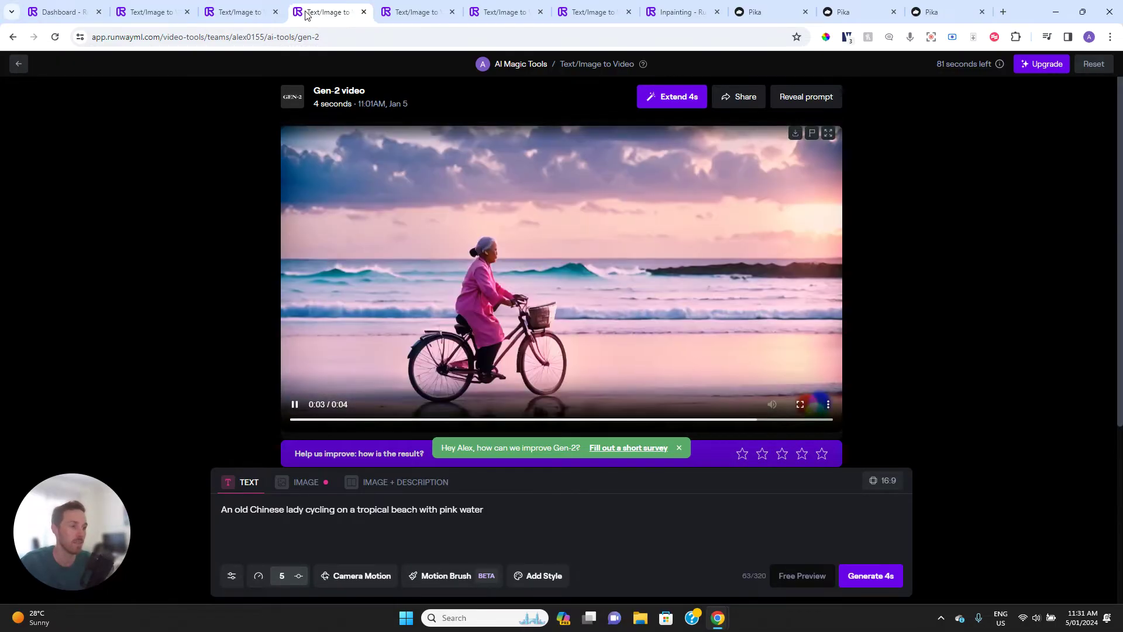
{"action": "left_click", "coordinate": [297, 414]}
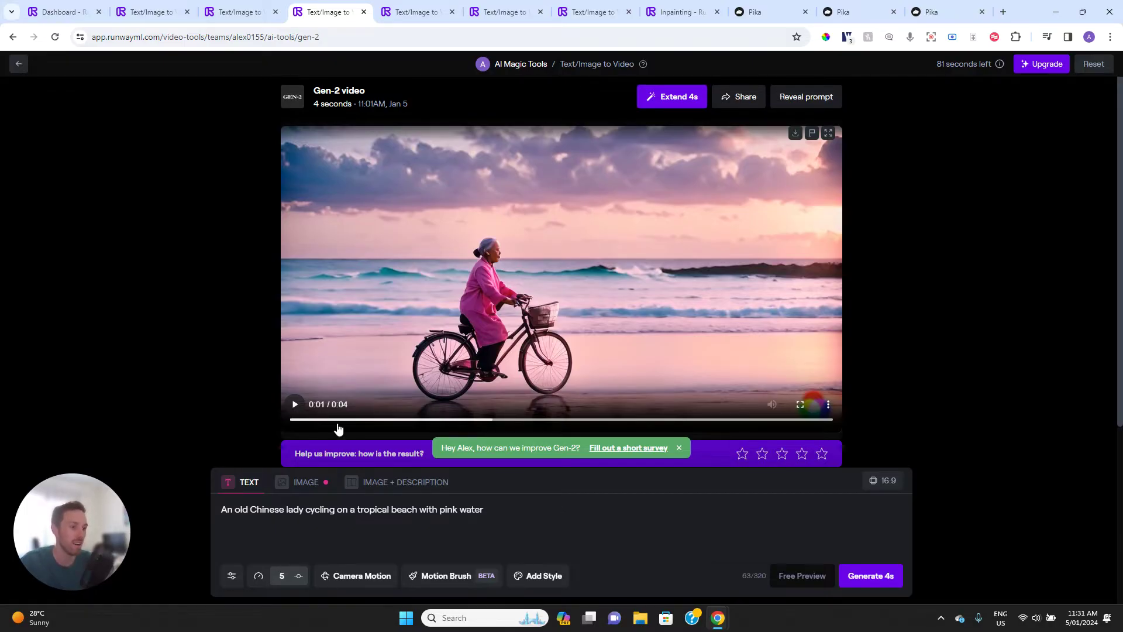
{"action": "left_click", "coordinate": [297, 420]}
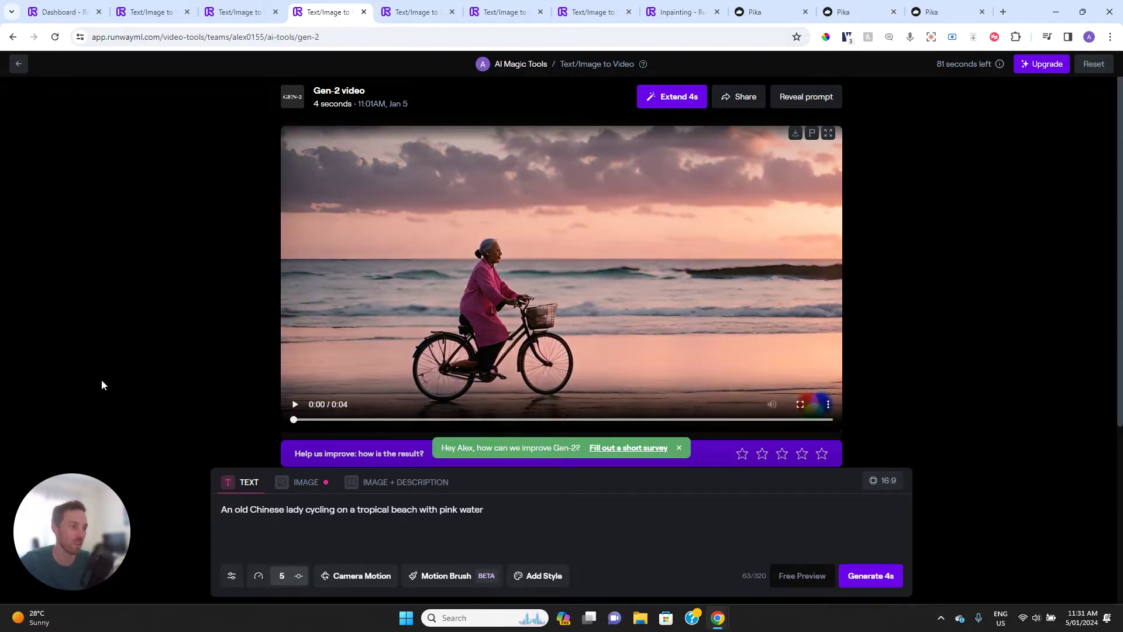
{"action": "scroll", "coordinate": [133, 322], "scroll_direction": "down", "scroll_amount": 1}
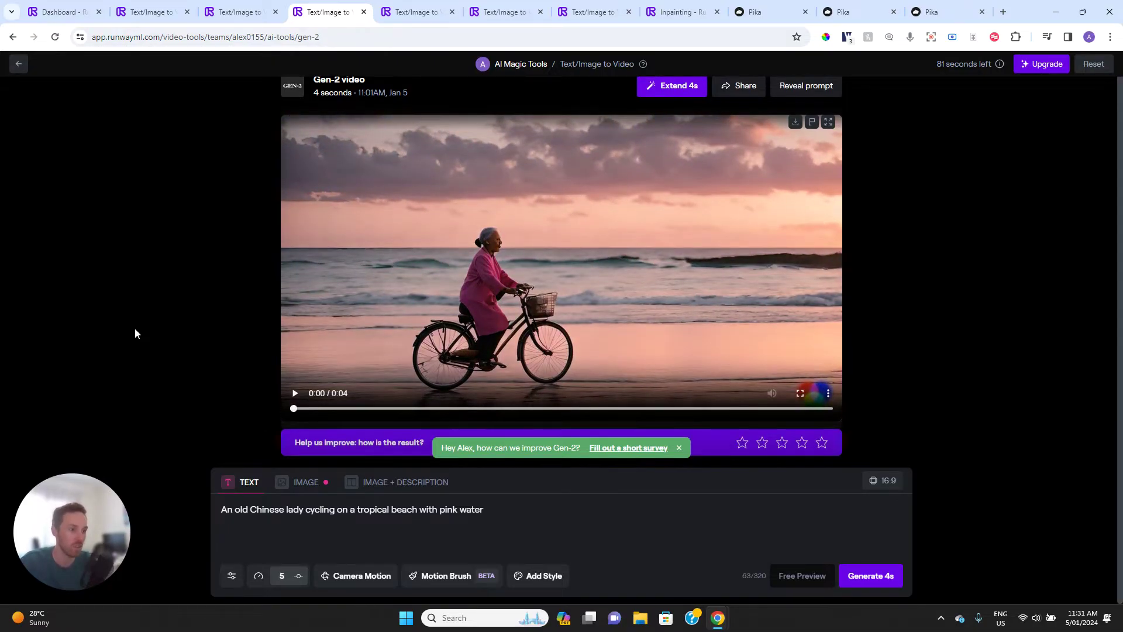
{"action": "left_click", "coordinate": [679, 447]}
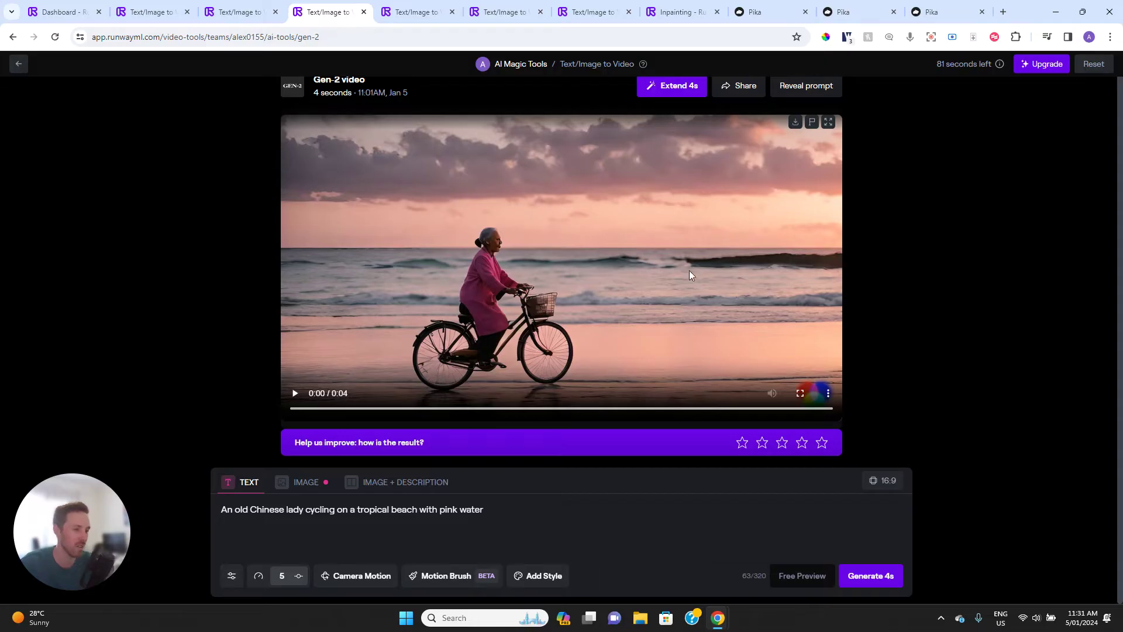
Replay the cycling clip briefly, pause it, and switch to the Viking rainforest video.
{"action": "left_click", "coordinate": [298, 399]}
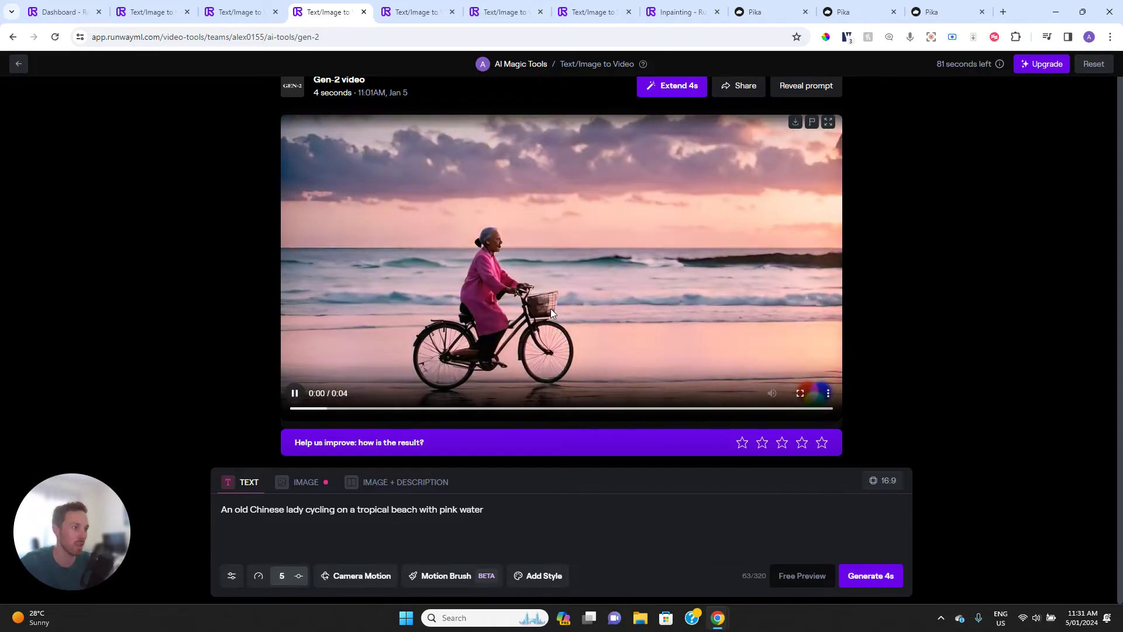
{"action": "left_click", "coordinate": [295, 393]}
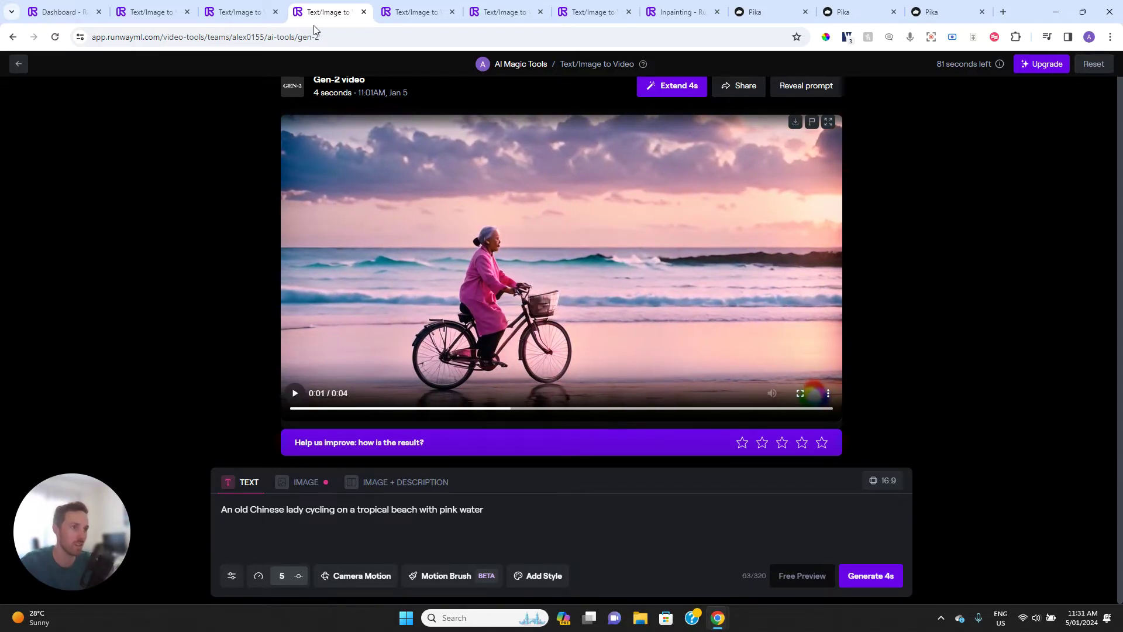
{"action": "left_click", "coordinate": [404, 13]}
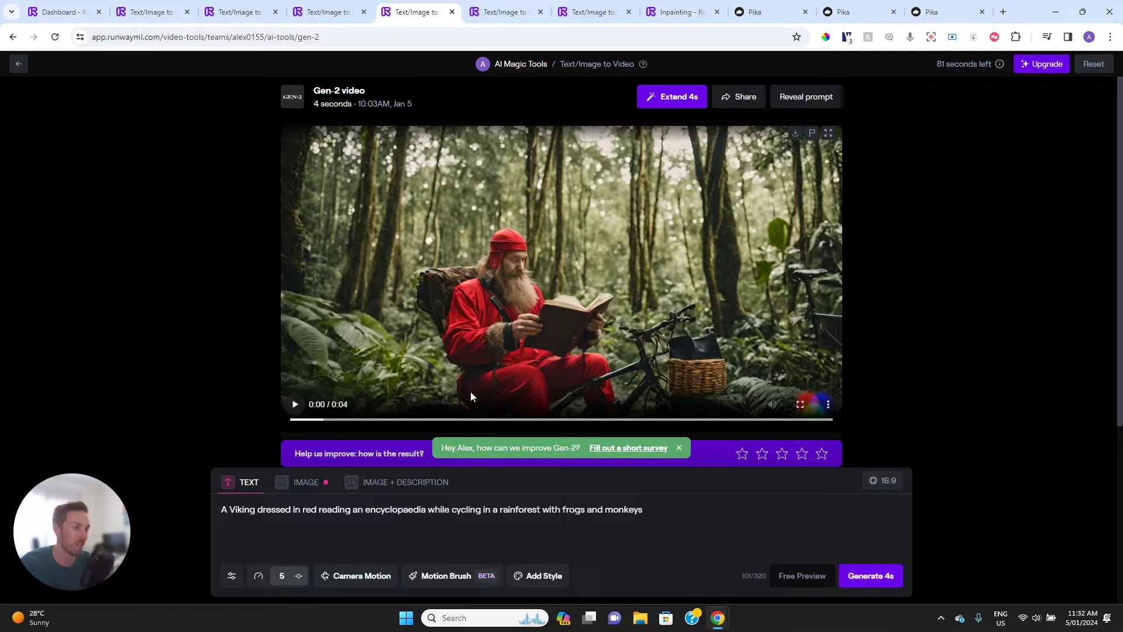
Rewind, play and pause the Viking rainforest clip, then switch to the image-based Gen-2 video.
{"action": "left_click_drag", "start_coordinate": [328, 425], "coordinate": [253, 423]}
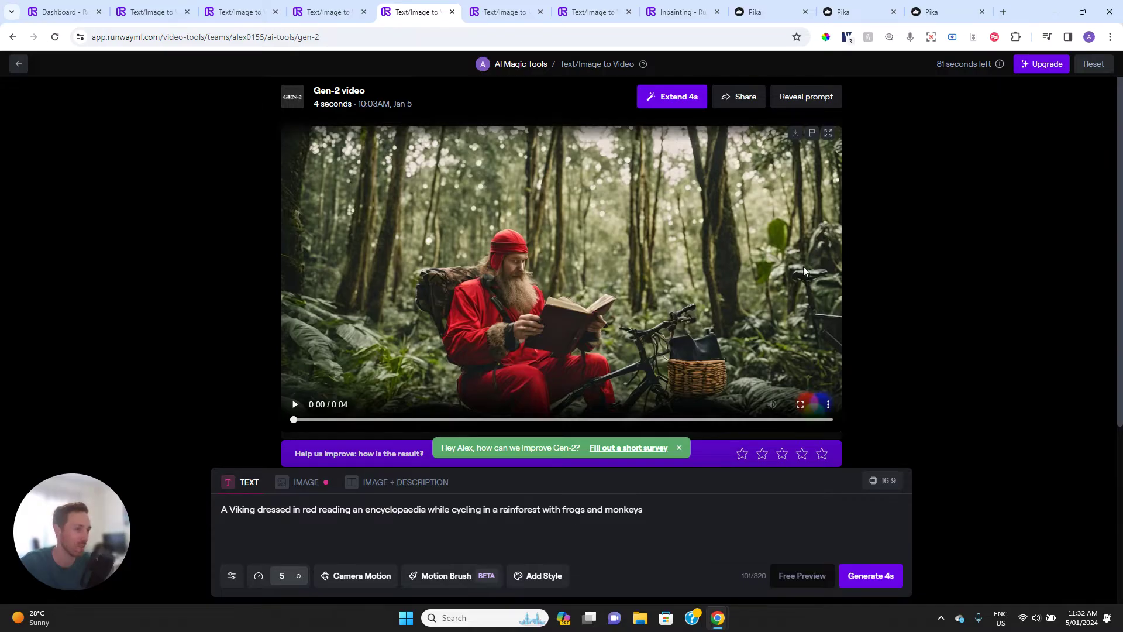
{"action": "left_click", "coordinate": [296, 407]}
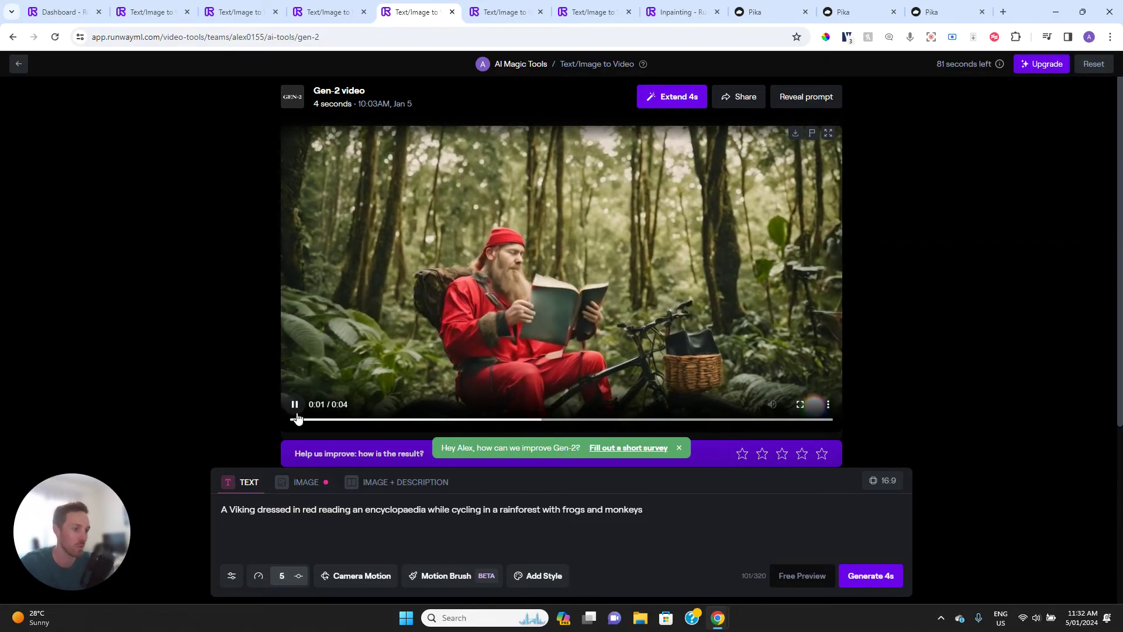
{"action": "left_click", "coordinate": [343, 302]}
{"action": "left_click", "coordinate": [509, 12]}
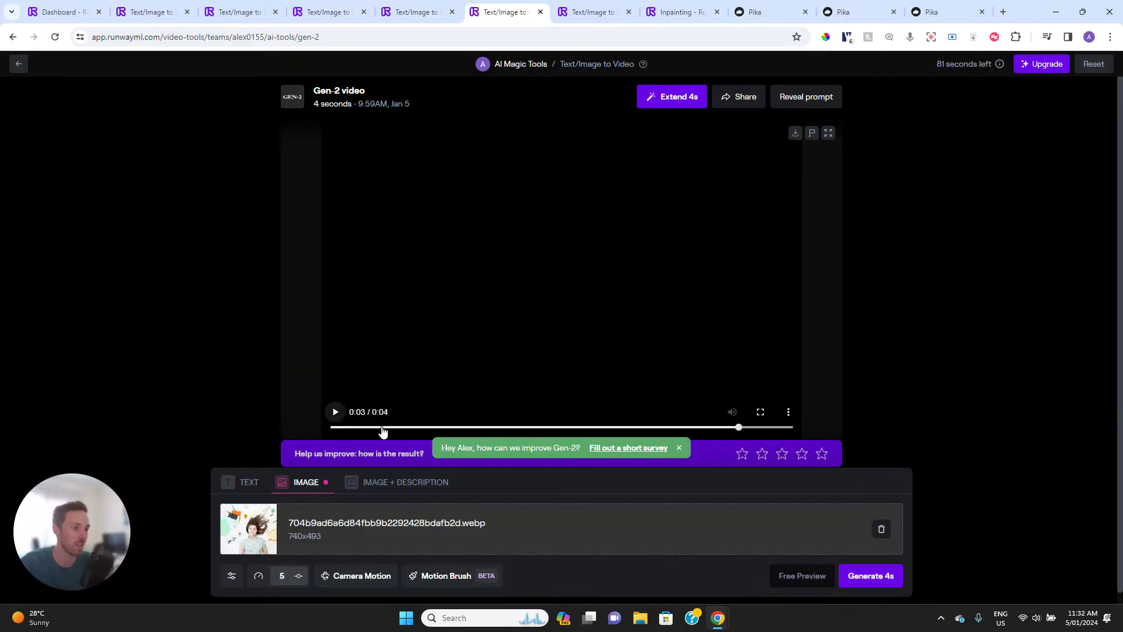
{"action": "left_click_drag", "start_coordinate": [723, 435], "coordinate": [284, 424]}
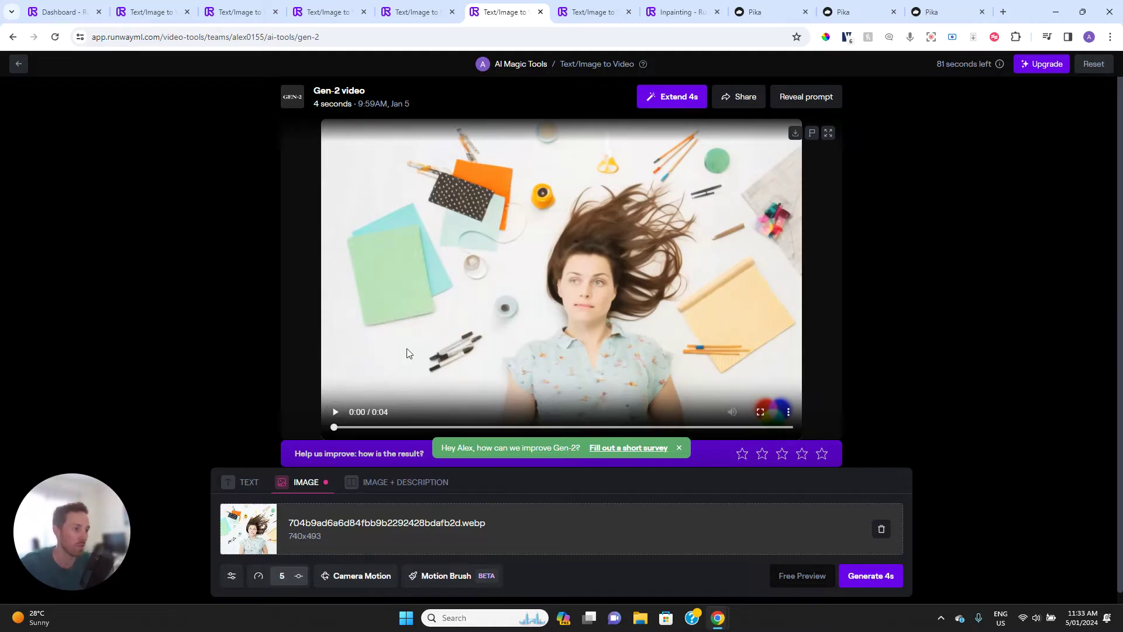
{"action": "left_click", "coordinate": [331, 412]}
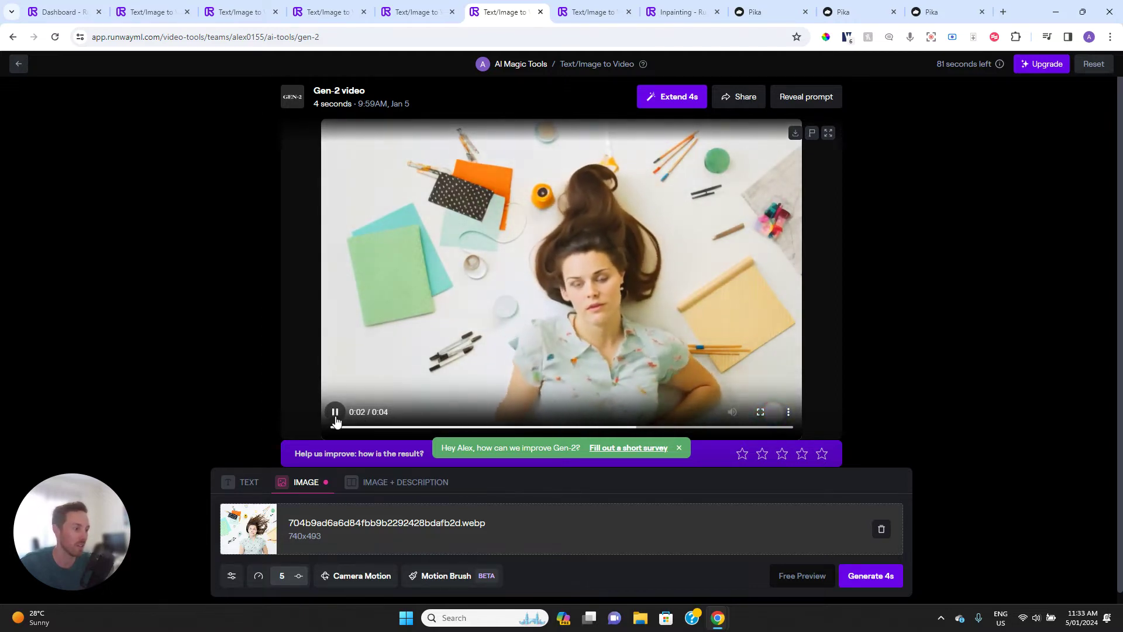
{"action": "left_click", "coordinate": [335, 415]}
{"action": "left_click", "coordinate": [513, 427]}
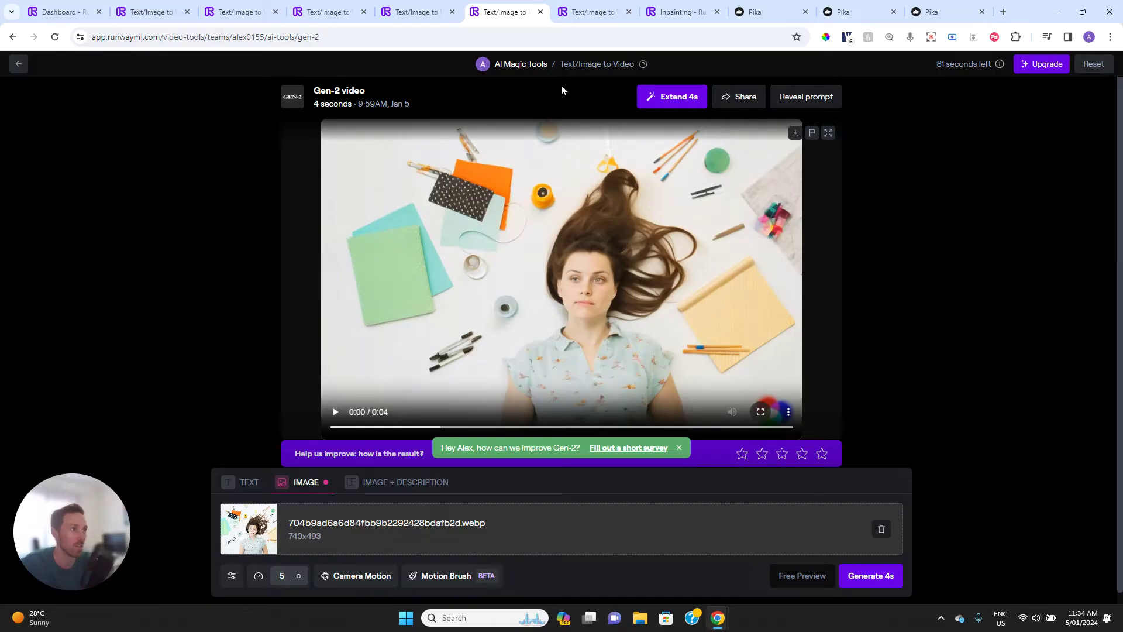
Rewind the spider monkey beach clip and play it to 0:01 in full screen, then exit.
{"action": "left_click", "coordinate": [578, 16]}
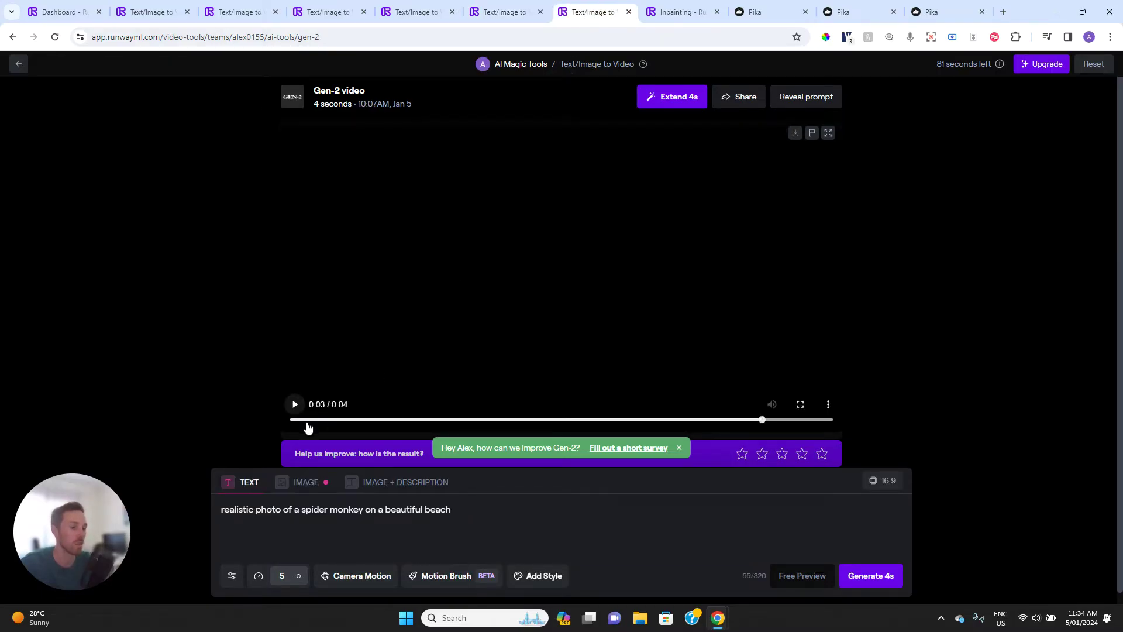
{"action": "left_click", "coordinate": [293, 420]}
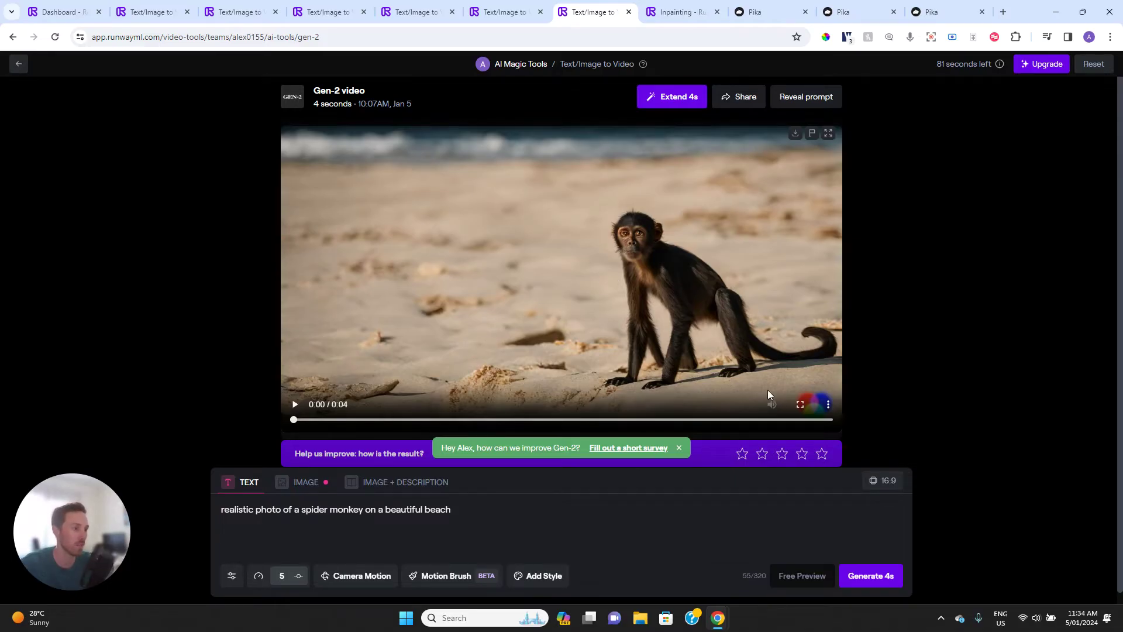
{"action": "left_click", "coordinate": [800, 406]}
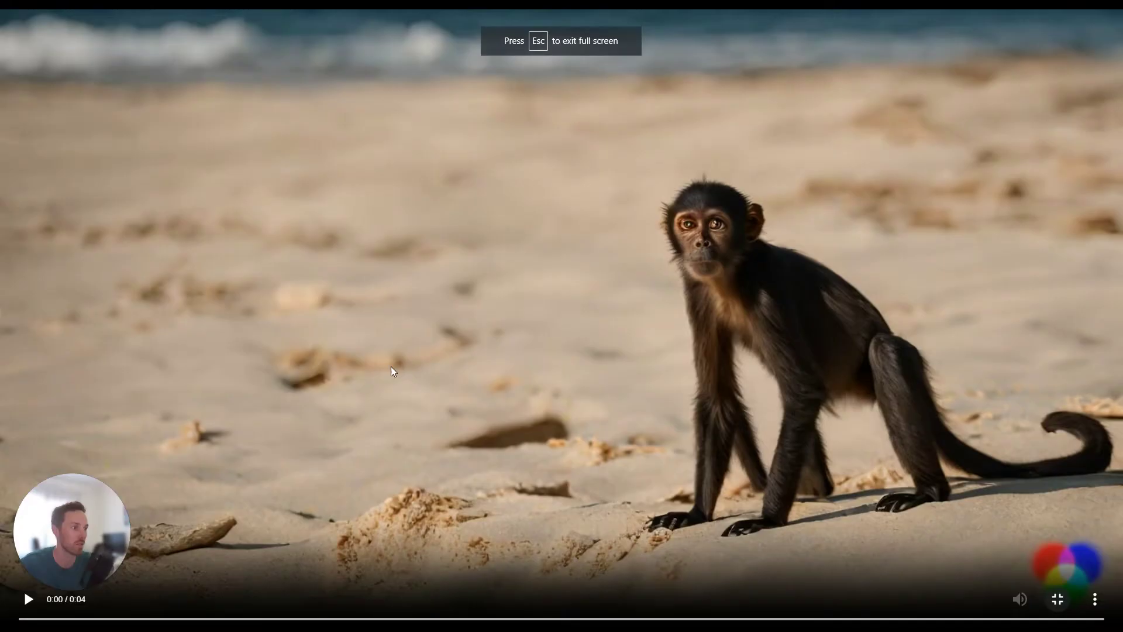
{"action": "left_click", "coordinate": [26, 602]}
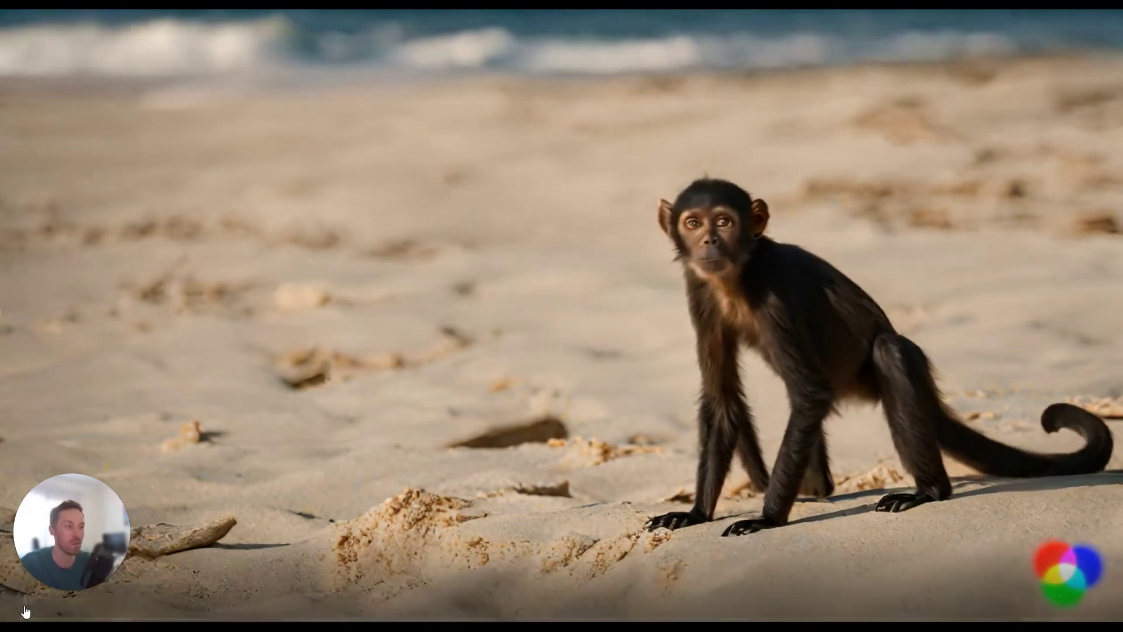
{"action": "left_click", "coordinate": [781, 588]}
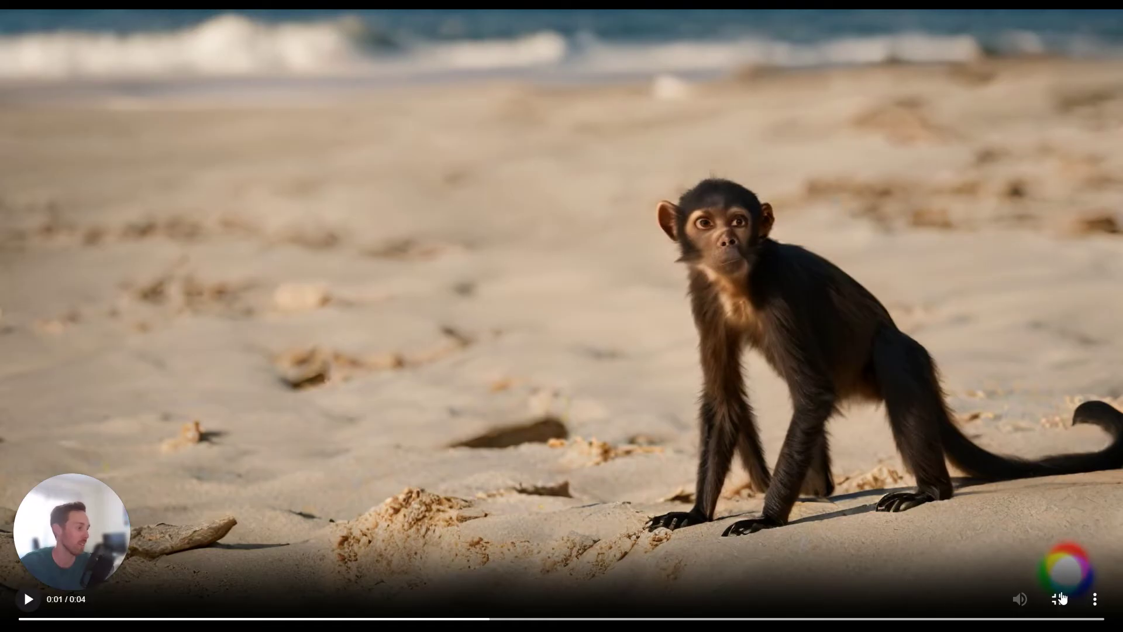
{"action": "left_click", "coordinate": [1058, 599]}
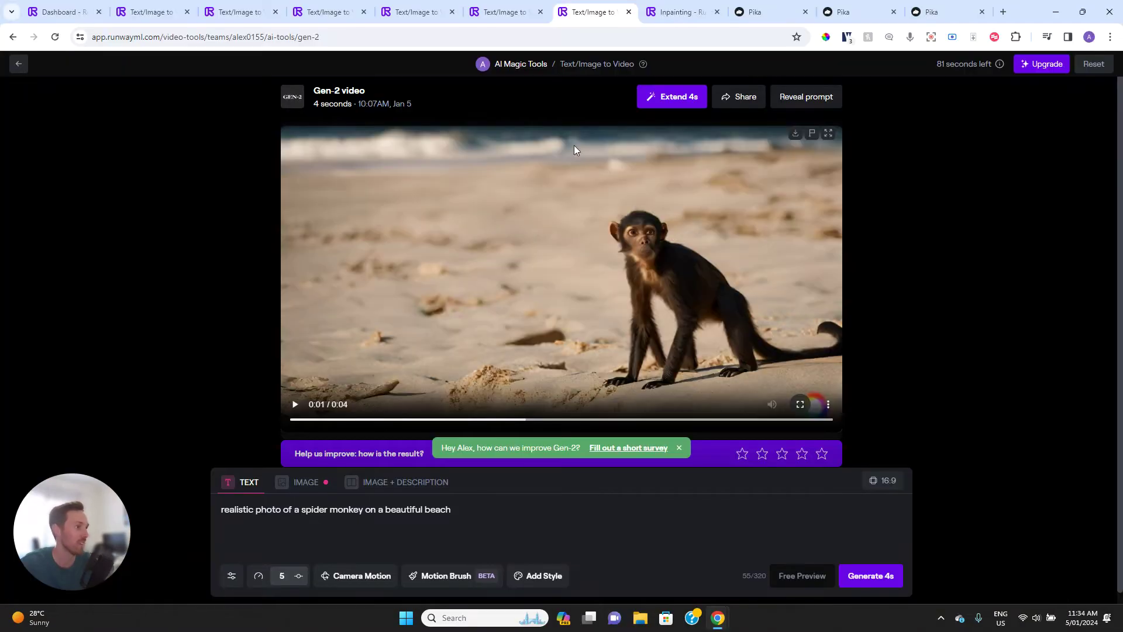
In Inpainting, mask the cyclist's head, hair and torso on the beach clip.
{"action": "left_click", "coordinate": [666, 11]}
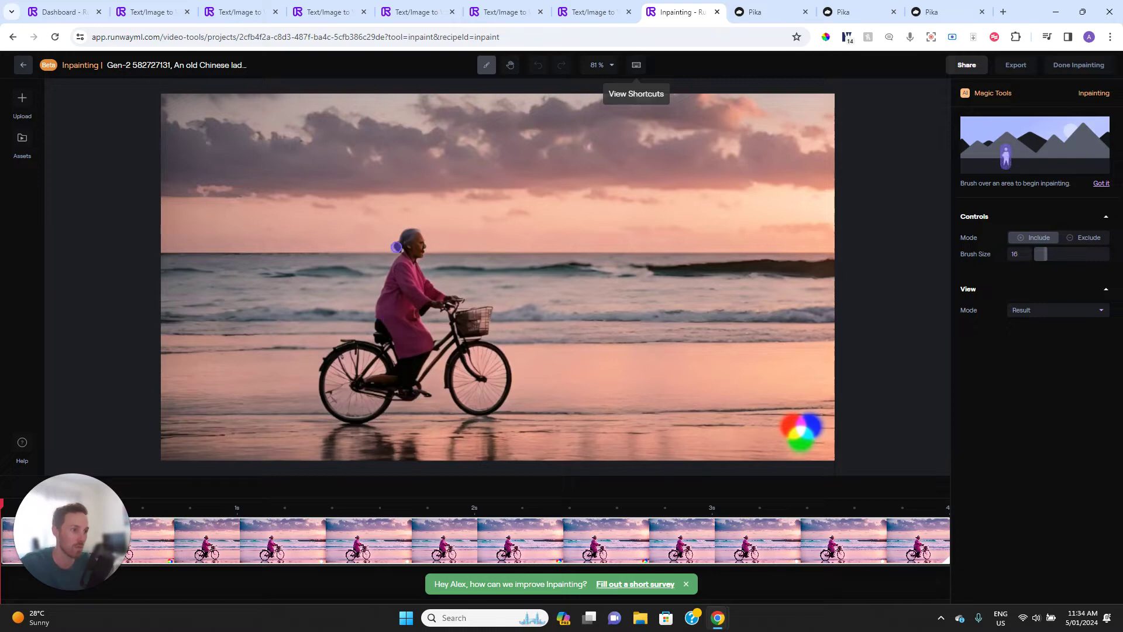
{"action": "mouse_move", "coordinate": [393, 246]}
{"action": "left_mouse_down"}
{"action": "mouse_move", "coordinate": [422, 242]}
{"action": "mouse_move", "coordinate": [410, 264]}
{"action": "mouse_move", "coordinate": [451, 302]}
{"action": "mouse_move", "coordinate": [429, 297]}
{"action": "mouse_move", "coordinate": [436, 303]}
{"action": "mouse_move", "coordinate": [421, 331]}
{"action": "mouse_move", "coordinate": [434, 352]}
{"action": "mouse_move", "coordinate": [415, 393]}
{"action": "mouse_move", "coordinate": [383, 381]}
{"action": "mouse_move", "coordinate": [402, 365]}
{"action": "mouse_move", "coordinate": [411, 374]}
{"action": "mouse_move", "coordinate": [427, 334]}
{"action": "mouse_move", "coordinate": [414, 331]}
{"action": "mouse_move", "coordinate": [406, 368]}
{"action": "mouse_move", "coordinate": [396, 339]}
{"action": "mouse_move", "coordinate": [410, 342]}
{"action": "mouse_move", "coordinate": [420, 296]}
{"action": "mouse_move", "coordinate": [415, 336]}
{"action": "mouse_move", "coordinate": [413, 314]}
{"action": "mouse_move", "coordinate": [399, 340]}
{"action": "mouse_move", "coordinate": [377, 320]}
{"action": "mouse_move", "coordinate": [381, 296]}
{"action": "left_mouse_up"}
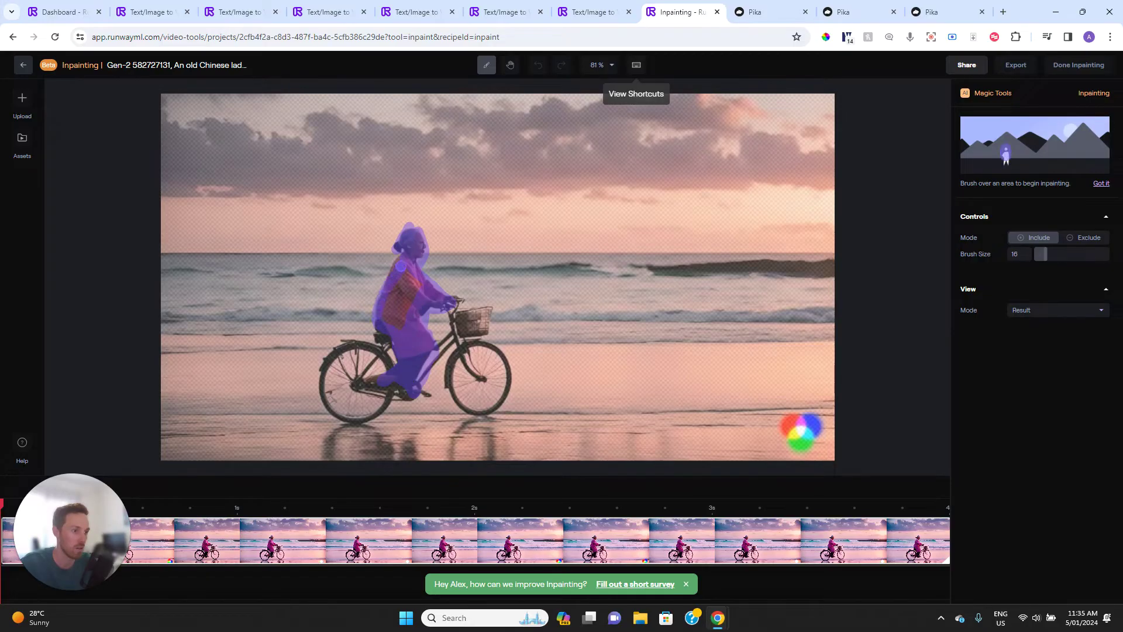
{"action": "mouse_move", "coordinate": [400, 266]}
{"action": "left_mouse_down"}
{"action": "mouse_move", "coordinate": [388, 282]}
{"action": "mouse_move", "coordinate": [408, 251]}
{"action": "mouse_move", "coordinate": [392, 319]}
{"action": "mouse_move", "coordinate": [389, 298]}
{"action": "mouse_move", "coordinate": [398, 328]}
{"action": "mouse_move", "coordinate": [418, 287]}
{"action": "mouse_move", "coordinate": [404, 317]}
{"action": "mouse_move", "coordinate": [395, 287]}
{"action": "mouse_move", "coordinate": [395, 326]}
{"action": "mouse_move", "coordinate": [385, 320]}
{"action": "left_mouse_up"}
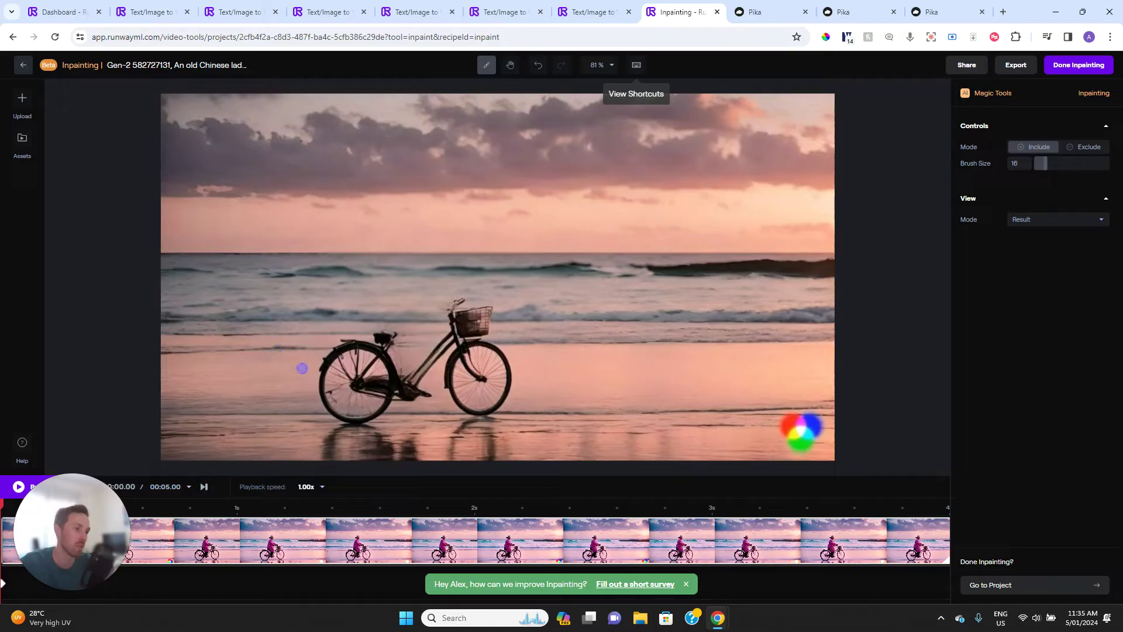
Mask the bike's rear wheel, pedals and frame up to the handlebars, then generate.
{"action": "mouse_move", "coordinate": [321, 367]}
{"action": "left_mouse_down"}
{"action": "mouse_move", "coordinate": [365, 351]}
{"action": "mouse_move", "coordinate": [380, 328]}
{"action": "mouse_move", "coordinate": [326, 353]}
{"action": "mouse_move", "coordinate": [319, 378]}
{"action": "mouse_move", "coordinate": [344, 355]}
{"action": "mouse_move", "coordinate": [389, 370]}
{"action": "mouse_move", "coordinate": [393, 359]}
{"action": "mouse_move", "coordinate": [375, 375]}
{"action": "mouse_move", "coordinate": [344, 375]}
{"action": "mouse_move", "coordinate": [384, 356]}
{"action": "mouse_move", "coordinate": [382, 367]}
{"action": "mouse_move", "coordinate": [348, 368]}
{"action": "mouse_move", "coordinate": [324, 393]}
{"action": "mouse_move", "coordinate": [332, 409]}
{"action": "mouse_move", "coordinate": [366, 421]}
{"action": "mouse_move", "coordinate": [393, 384]}
{"action": "mouse_move", "coordinate": [410, 396]}
{"action": "mouse_move", "coordinate": [365, 415]}
{"action": "mouse_move", "coordinate": [384, 388]}
{"action": "mouse_move", "coordinate": [371, 404]}
{"action": "mouse_move", "coordinate": [378, 383]}
{"action": "mouse_move", "coordinate": [336, 382]}
{"action": "mouse_move", "coordinate": [350, 411]}
{"action": "left_mouse_up"}
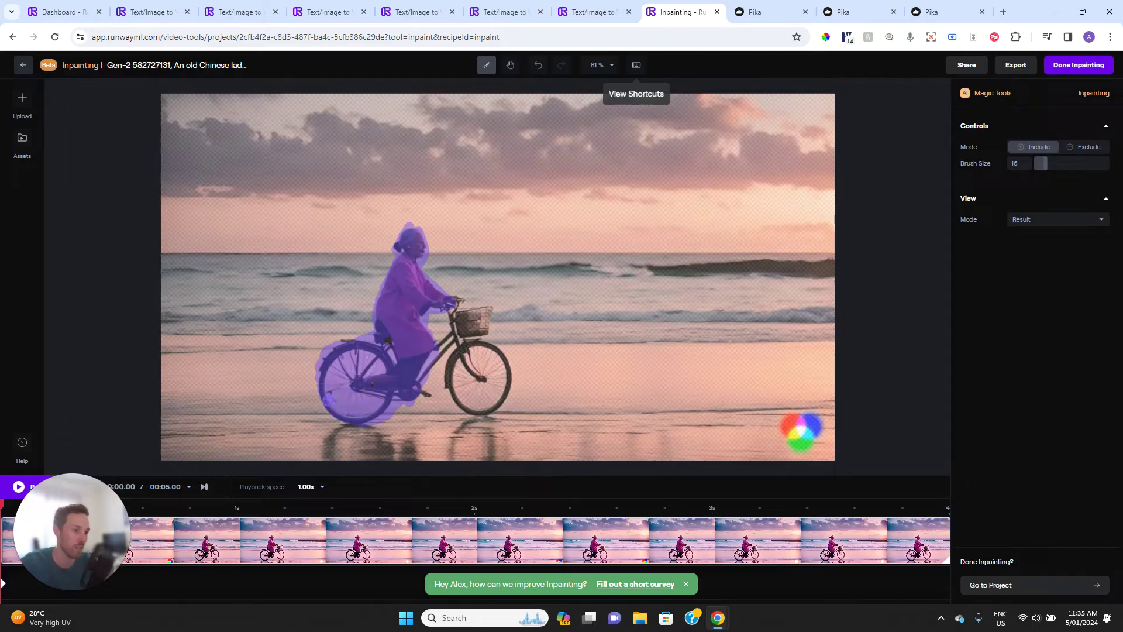
{"action": "left_click_drag", "start_coordinate": [347, 424], "coordinate": [319, 397]}
{"action": "left_click_drag", "start_coordinate": [408, 398], "coordinate": [428, 393]}
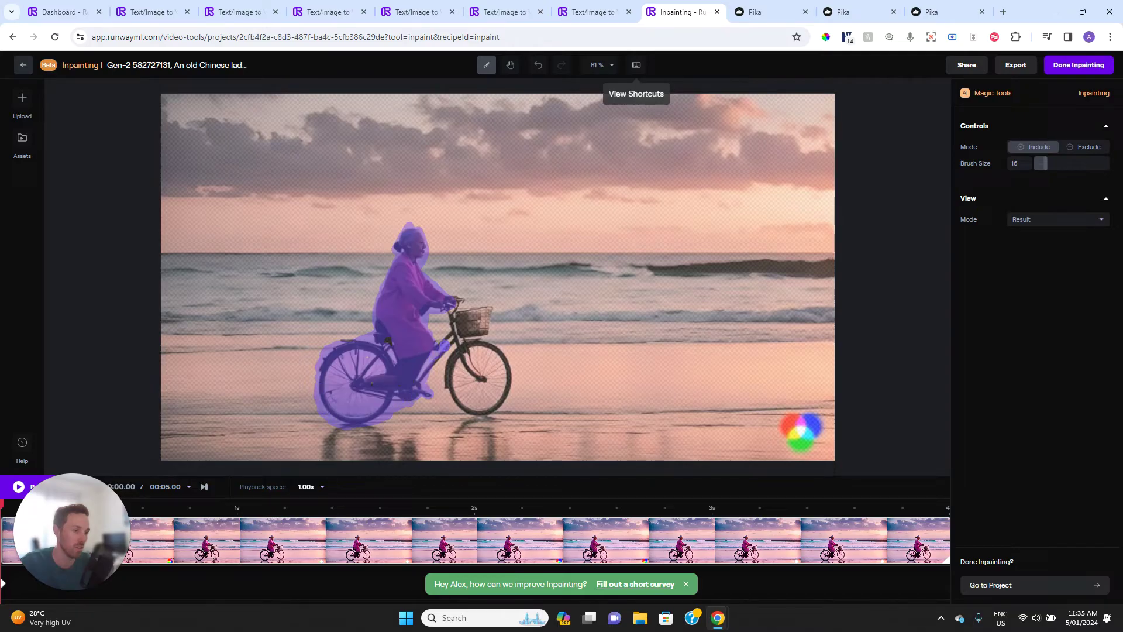
{"action": "mouse_move", "coordinate": [445, 345]}
{"action": "left_mouse_down"}
{"action": "mouse_move", "coordinate": [463, 297]}
{"action": "mouse_move", "coordinate": [454, 322]}
{"action": "mouse_move", "coordinate": [489, 309]}
{"action": "mouse_move", "coordinate": [467, 313]}
{"action": "mouse_move", "coordinate": [488, 312]}
{"action": "mouse_move", "coordinate": [490, 331]}
{"action": "mouse_move", "coordinate": [458, 335]}
{"action": "mouse_move", "coordinate": [488, 322]}
{"action": "mouse_move", "coordinate": [448, 375]}
{"action": "mouse_move", "coordinate": [464, 402]}
{"action": "mouse_move", "coordinate": [503, 409]}
{"action": "mouse_move", "coordinate": [454, 404]}
{"action": "mouse_move", "coordinate": [446, 392]}
{"action": "mouse_move", "coordinate": [459, 405]}
{"action": "mouse_move", "coordinate": [506, 403]}
{"action": "mouse_move", "coordinate": [506, 365]}
{"action": "mouse_move", "coordinate": [490, 340]}
{"action": "mouse_move", "coordinate": [508, 364]}
{"action": "mouse_move", "coordinate": [495, 397]}
{"action": "mouse_move", "coordinate": [489, 353]}
{"action": "mouse_move", "coordinate": [462, 343]}
{"action": "mouse_move", "coordinate": [466, 394]}
{"action": "mouse_move", "coordinate": [488, 381]}
{"action": "mouse_move", "coordinate": [480, 350]}
{"action": "mouse_move", "coordinate": [465, 385]}
{"action": "mouse_move", "coordinate": [483, 361]}
{"action": "mouse_move", "coordinate": [462, 353]}
{"action": "mouse_move", "coordinate": [486, 405]}
{"action": "mouse_move", "coordinate": [491, 396]}
{"action": "mouse_move", "coordinate": [475, 404]}
{"action": "mouse_move", "coordinate": [497, 359]}
{"action": "mouse_move", "coordinate": [462, 343]}
{"action": "mouse_move", "coordinate": [435, 354]}
{"action": "mouse_move", "coordinate": [461, 345]}
{"action": "mouse_move", "coordinate": [445, 348]}
{"action": "mouse_move", "coordinate": [420, 322]}
{"action": "mouse_move", "coordinate": [440, 296]}
{"action": "mouse_move", "coordinate": [413, 273]}
{"action": "left_mouse_up"}
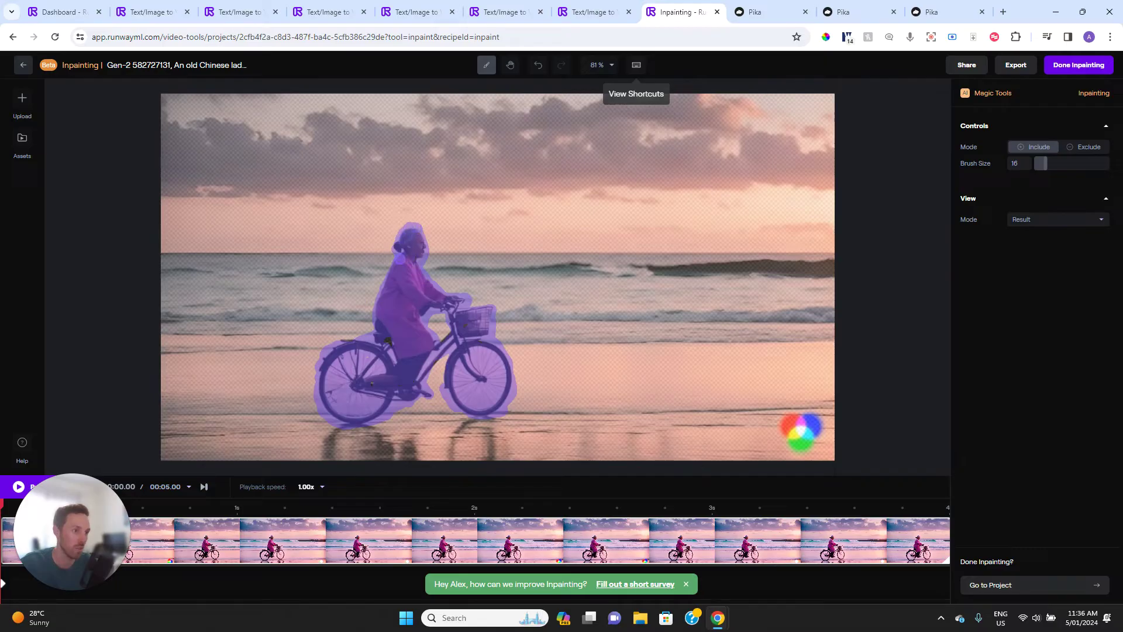
{"action": "left_click", "coordinate": [391, 300]}
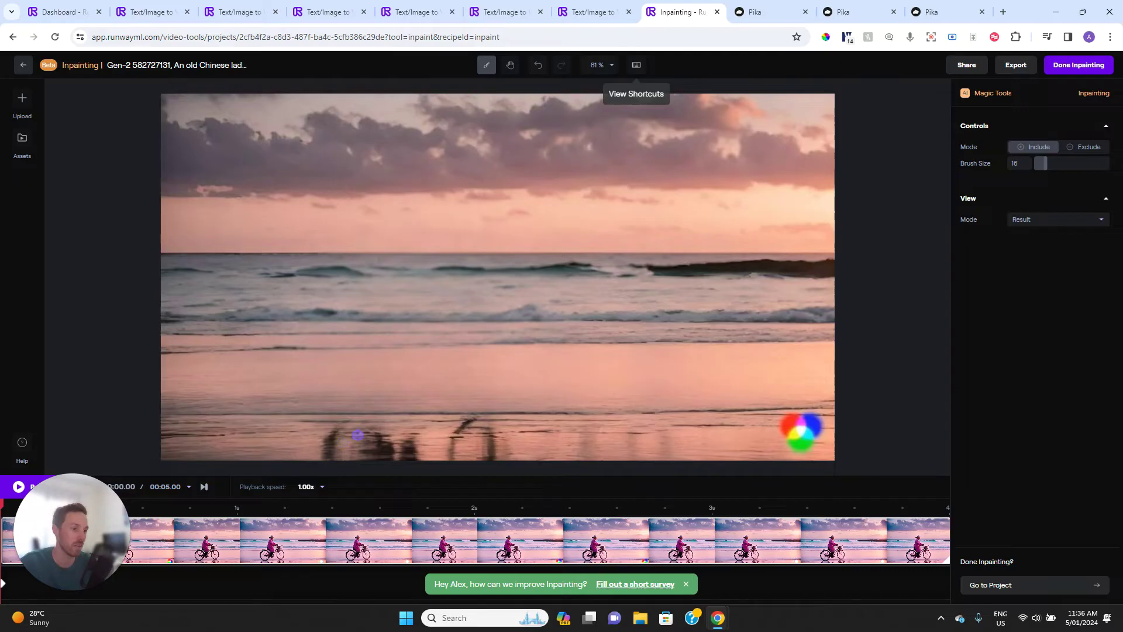
Mask the bicycle's reflection along the wet sand and regenerate the clean beach.
{"action": "left_click", "coordinate": [335, 436]}
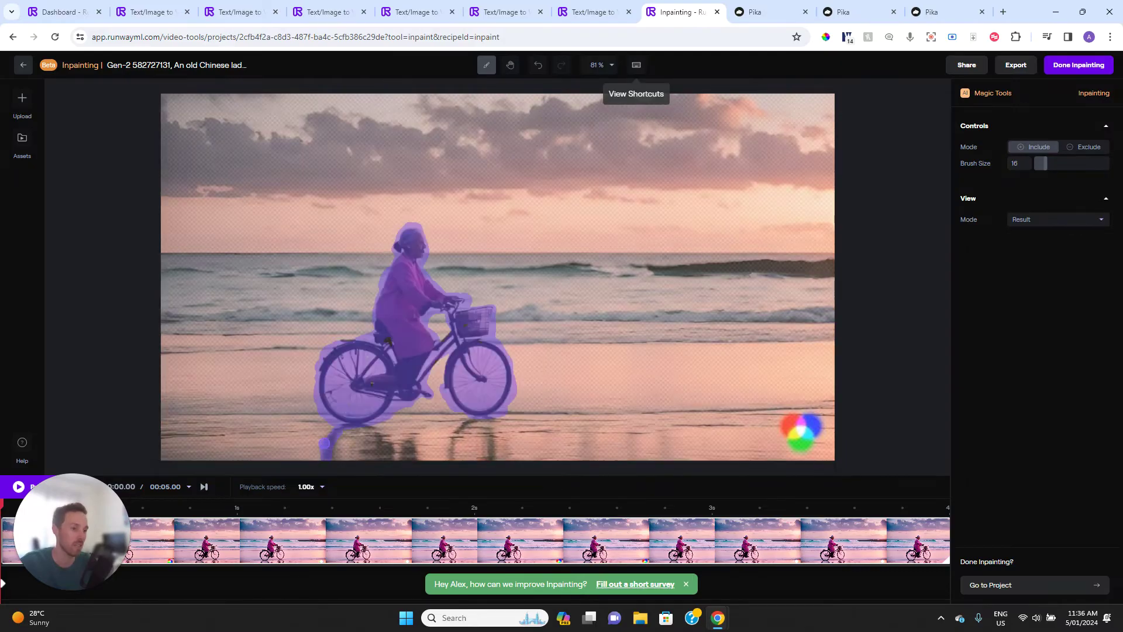
{"action": "mouse_move", "coordinate": [331, 457]}
{"action": "left_mouse_down"}
{"action": "mouse_move", "coordinate": [362, 426]}
{"action": "mouse_move", "coordinate": [331, 447]}
{"action": "mouse_move", "coordinate": [373, 433]}
{"action": "mouse_move", "coordinate": [390, 450]}
{"action": "left_mouse_up"}
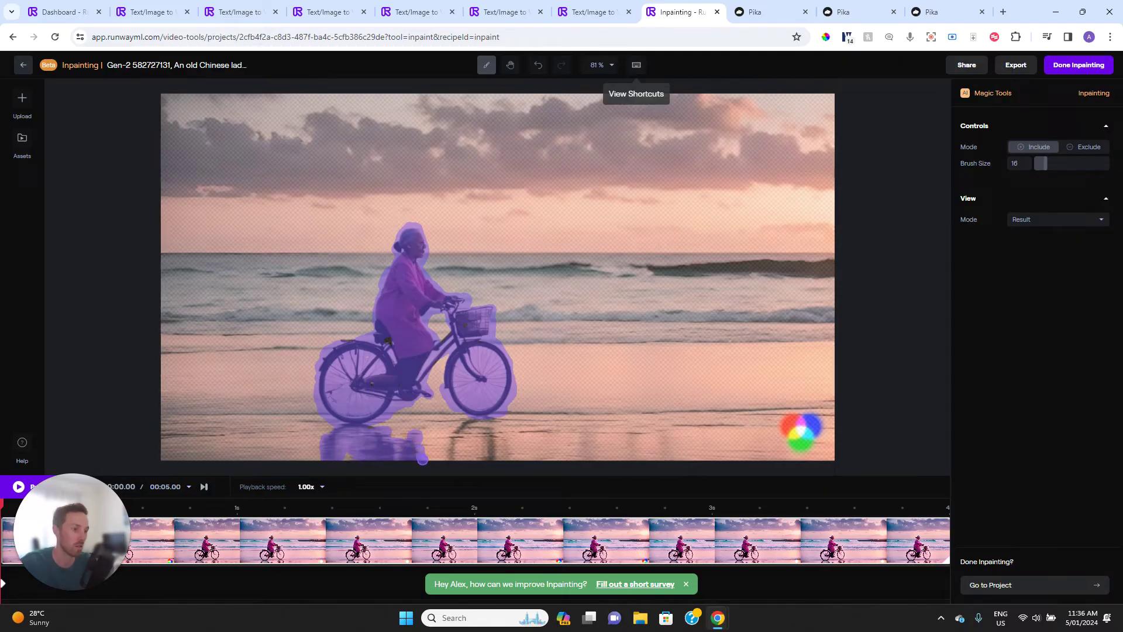
{"action": "mouse_move", "coordinate": [414, 461]}
{"action": "left_mouse_down"}
{"action": "mouse_move", "coordinate": [453, 455]}
{"action": "mouse_move", "coordinate": [444, 460]}
{"action": "mouse_move", "coordinate": [477, 420]}
{"action": "mouse_move", "coordinate": [441, 448]}
{"action": "mouse_move", "coordinate": [472, 418]}
{"action": "mouse_move", "coordinate": [492, 421]}
{"action": "mouse_move", "coordinate": [502, 453]}
{"action": "left_mouse_up"}
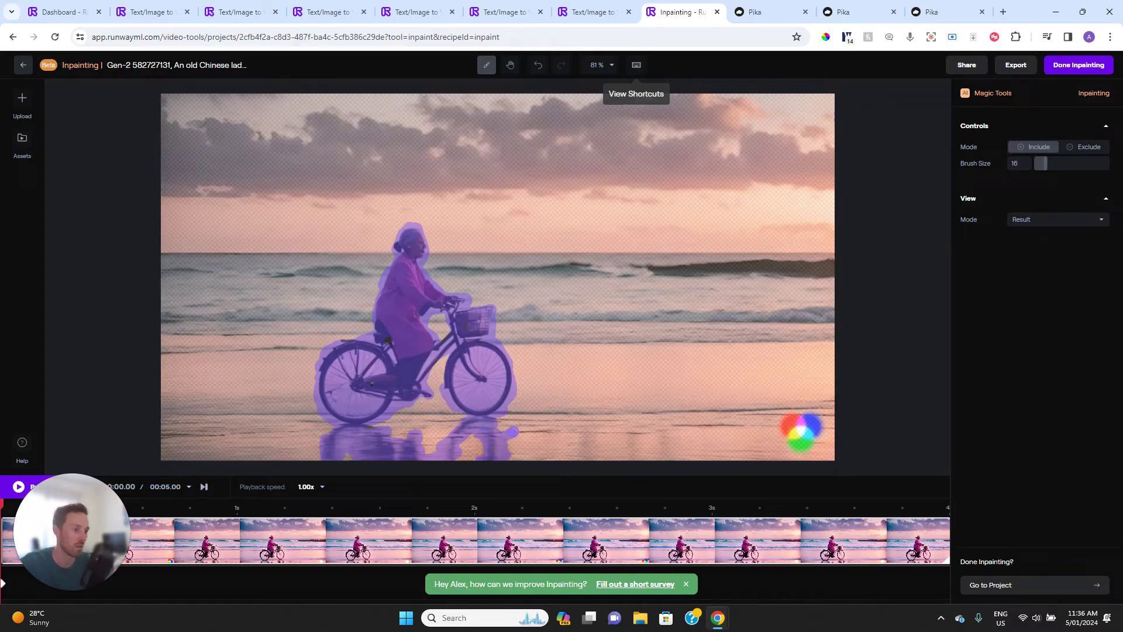
{"action": "left_click_drag", "start_coordinate": [512, 432], "coordinate": [557, 431]}
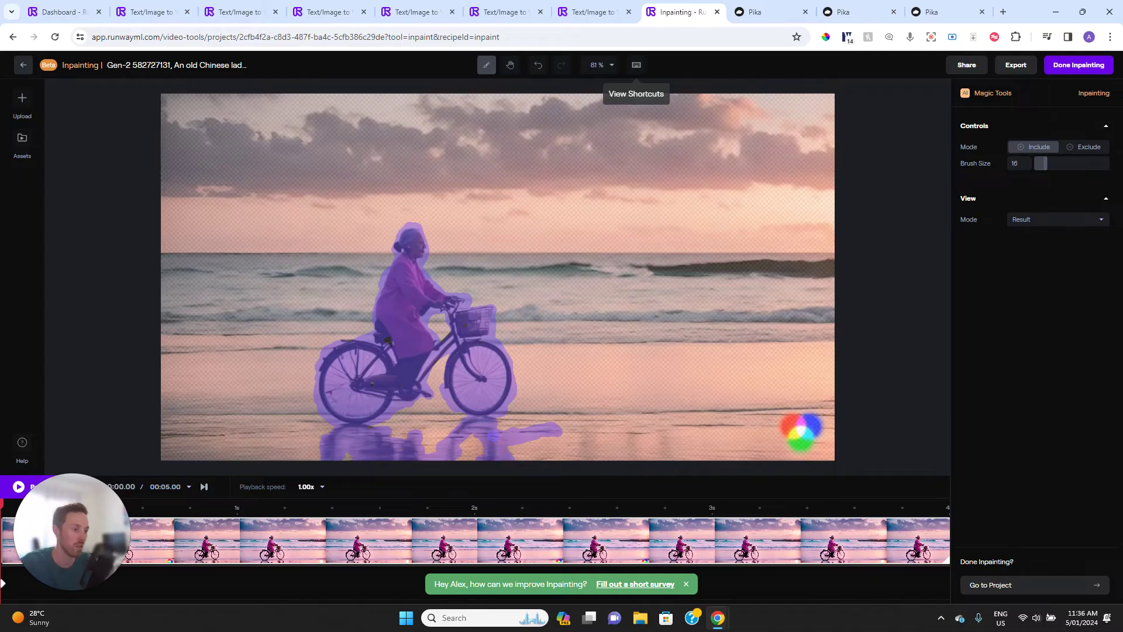
{"action": "left_click", "coordinate": [486, 420]}
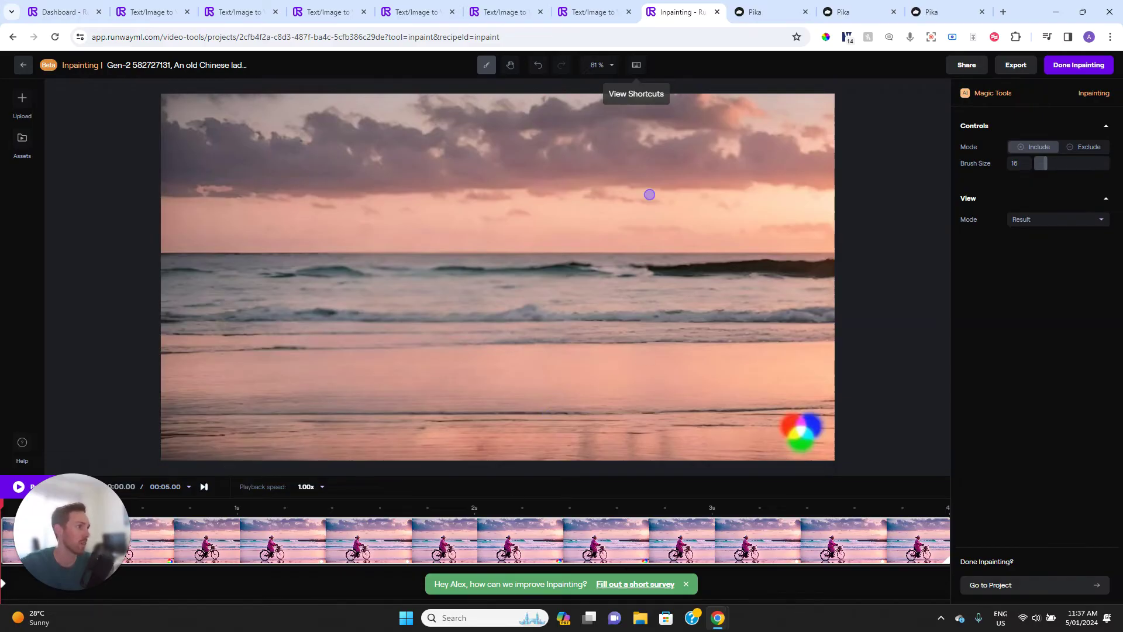
Preview the inpainted beach clip twice, then confirm with Done Inpainting.
{"action": "mouse_move", "coordinate": [93, 531]}
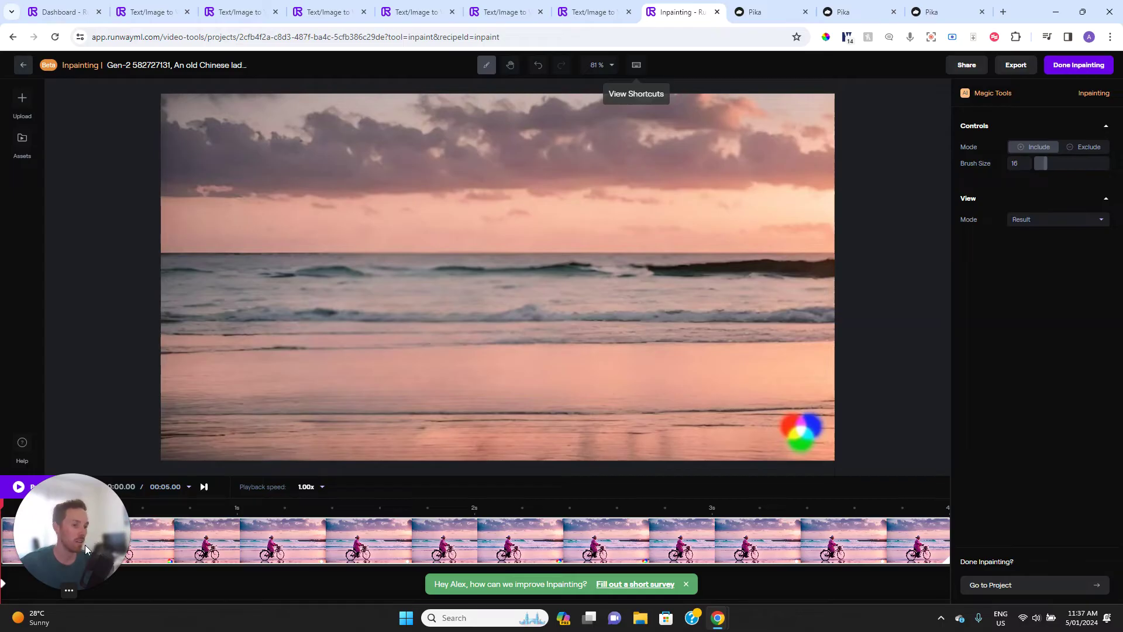
{"action": "left_click_drag", "start_coordinate": [85, 545], "coordinate": [822, 258]}
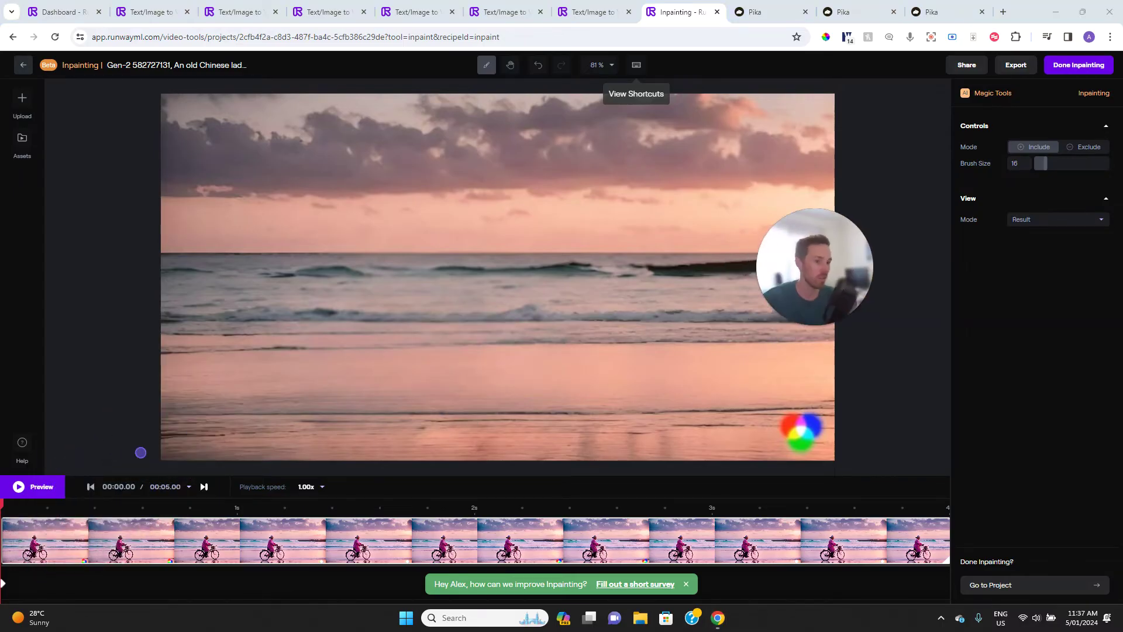
{"action": "left_click", "coordinate": [20, 493]}
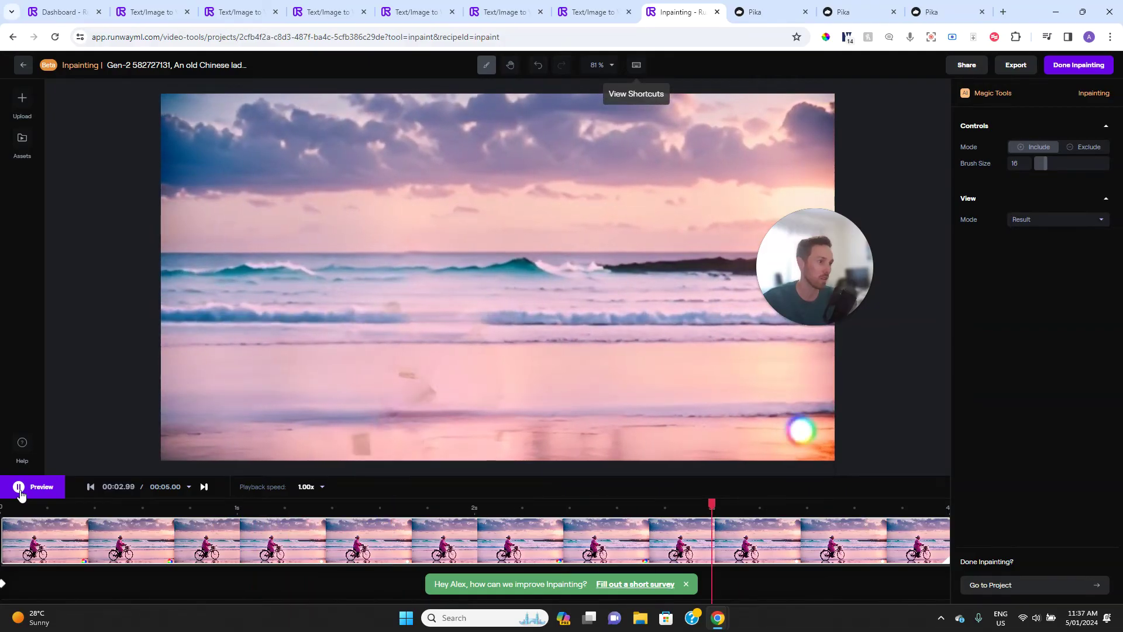
{"action": "left_click", "coordinate": [20, 493]}
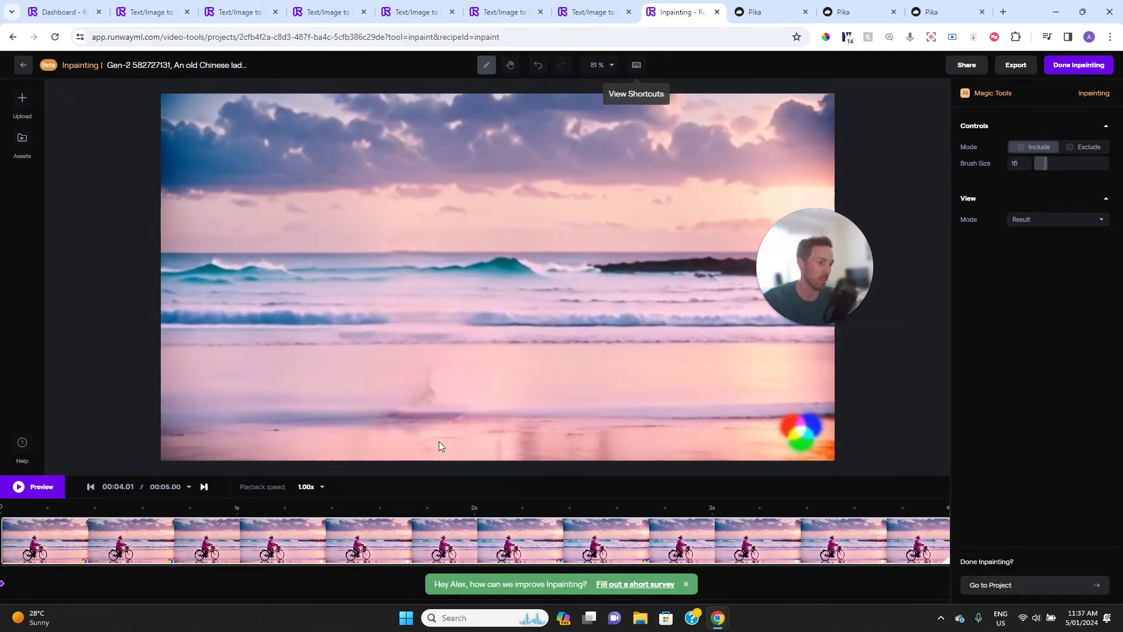
{"action": "left_click", "coordinate": [27, 489]}
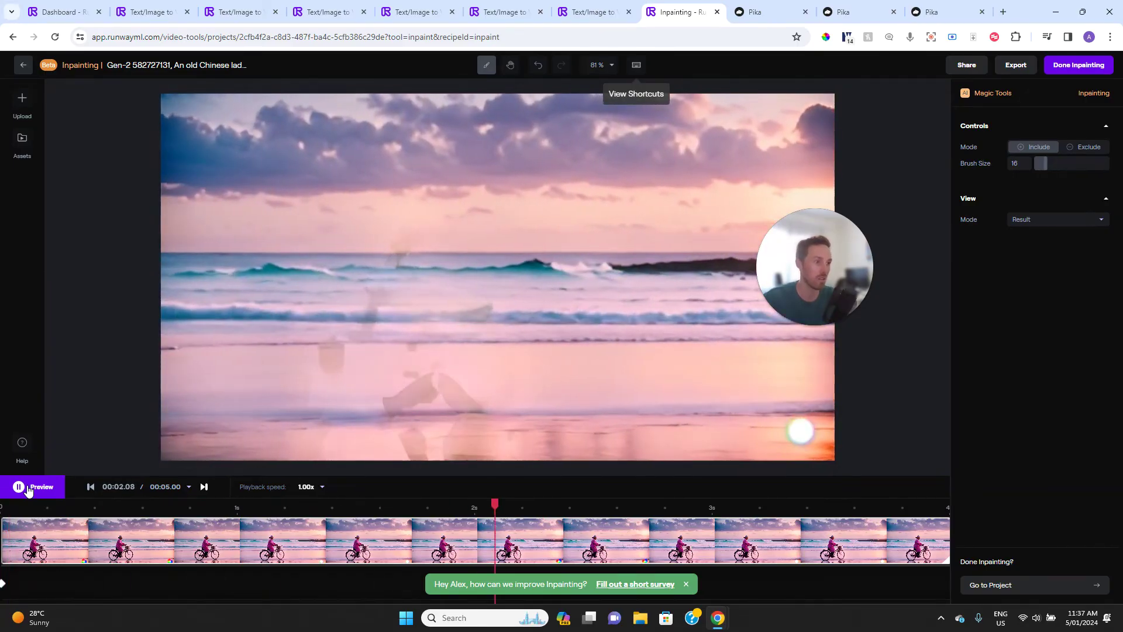
{"action": "left_click", "coordinate": [28, 490]}
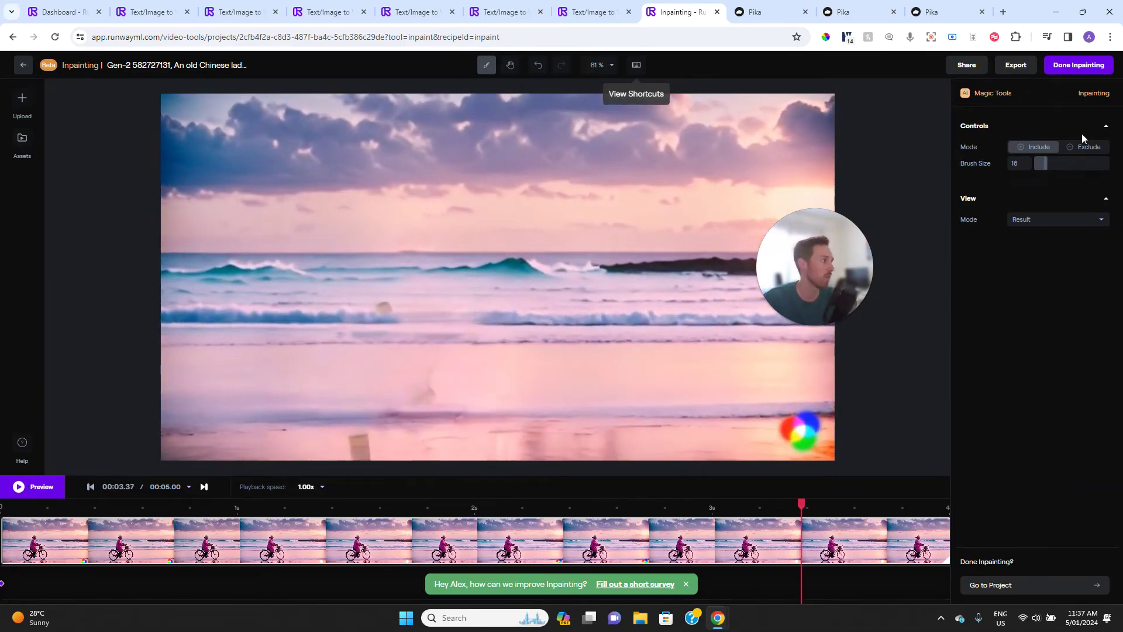
{"action": "left_click", "coordinate": [1080, 66]}
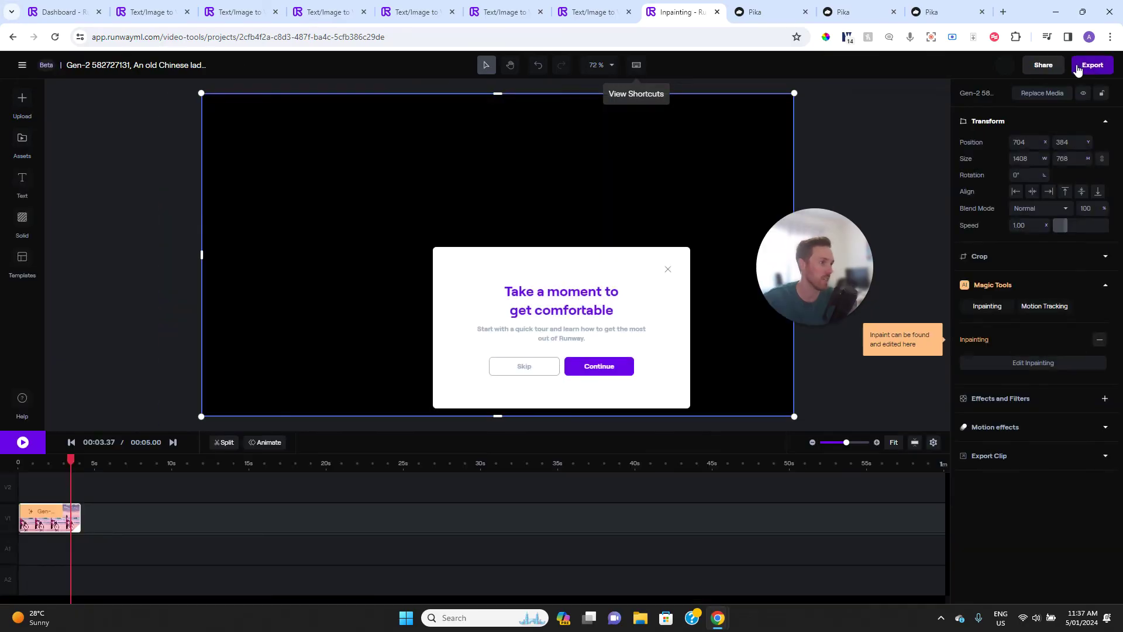
Close the welcome tour and return to the Runway Home dashboard.
{"action": "left_click", "coordinate": [666, 271]}
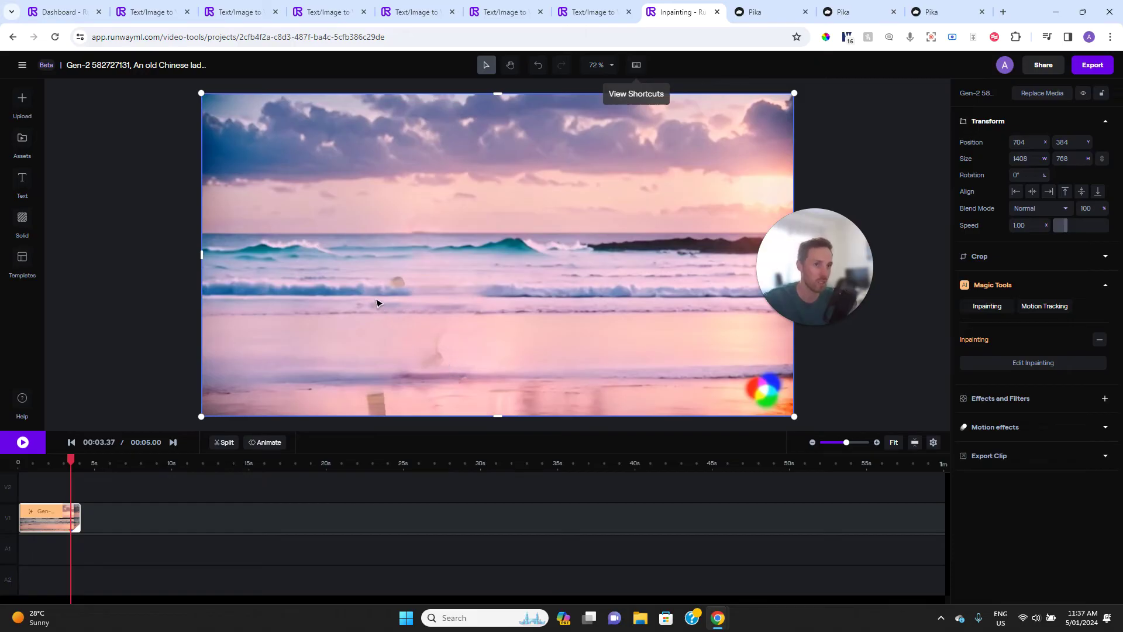
{"action": "left_click", "coordinate": [74, 14]}
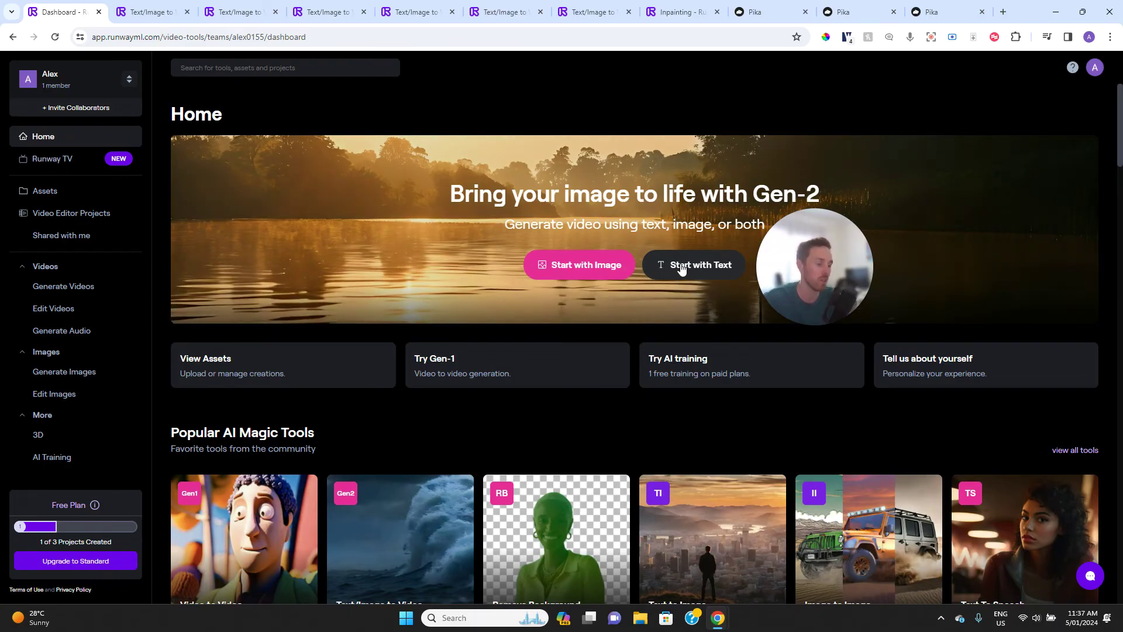
Start a new generation from the Home page's 'Start with Text' option to open Gen-2.
{"action": "left_click", "coordinate": [682, 267]}
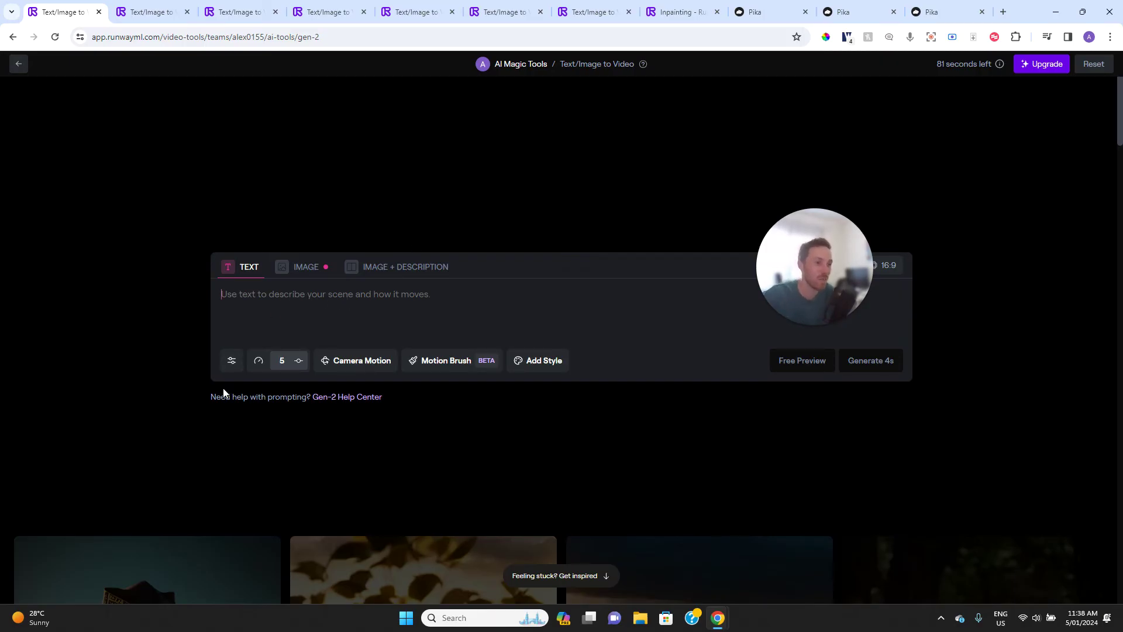
Look through the seed and upscale generation settings, then close them.
{"action": "left_click", "coordinate": [231, 361]}
{"action": "scroll", "coordinate": [267, 355], "scroll_direction": "down", "scroll_amount": 1}
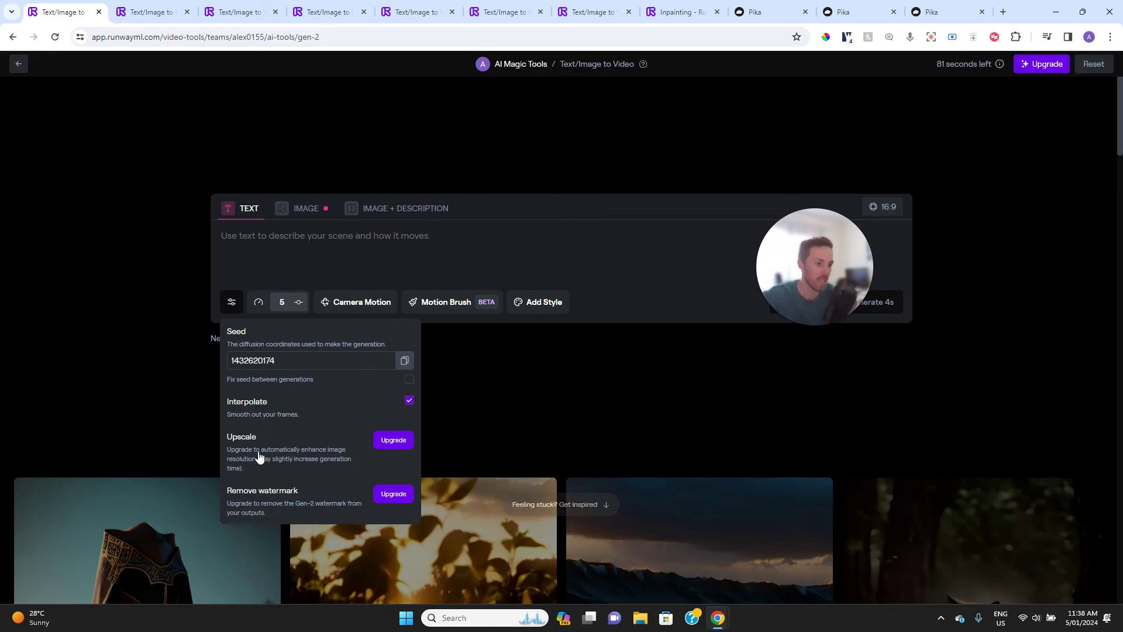
{"action": "left_click", "coordinate": [172, 397]}
In Camera Motion, set tilt and pan to 10 and horizontal and vertical to -10.
{"action": "left_click", "coordinate": [299, 303]}
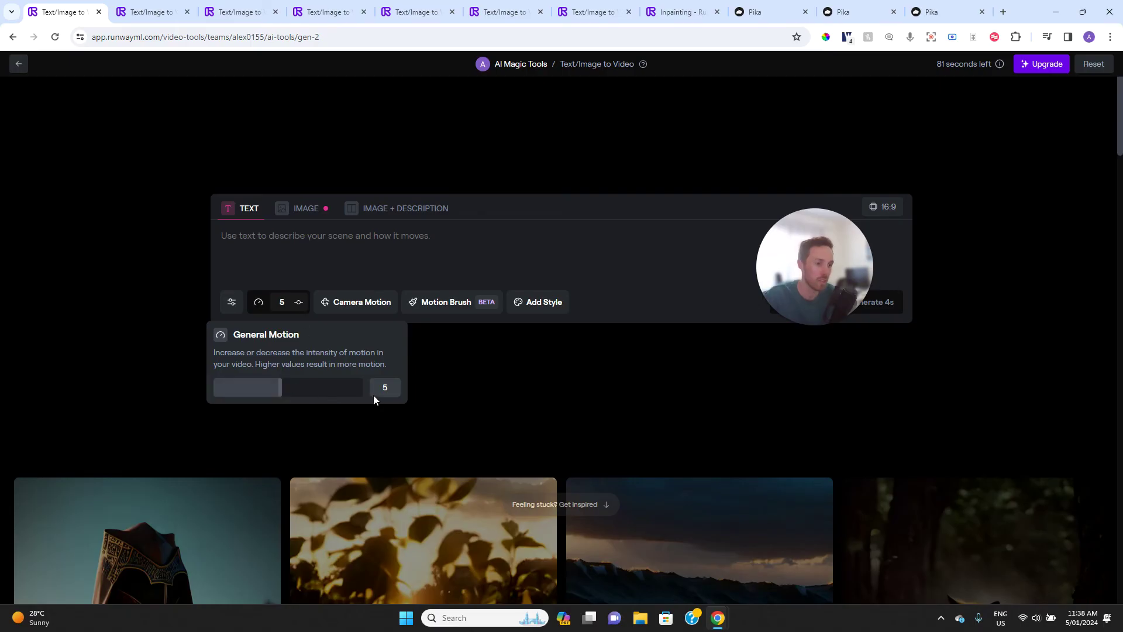
{"action": "left_click", "coordinate": [351, 303]}
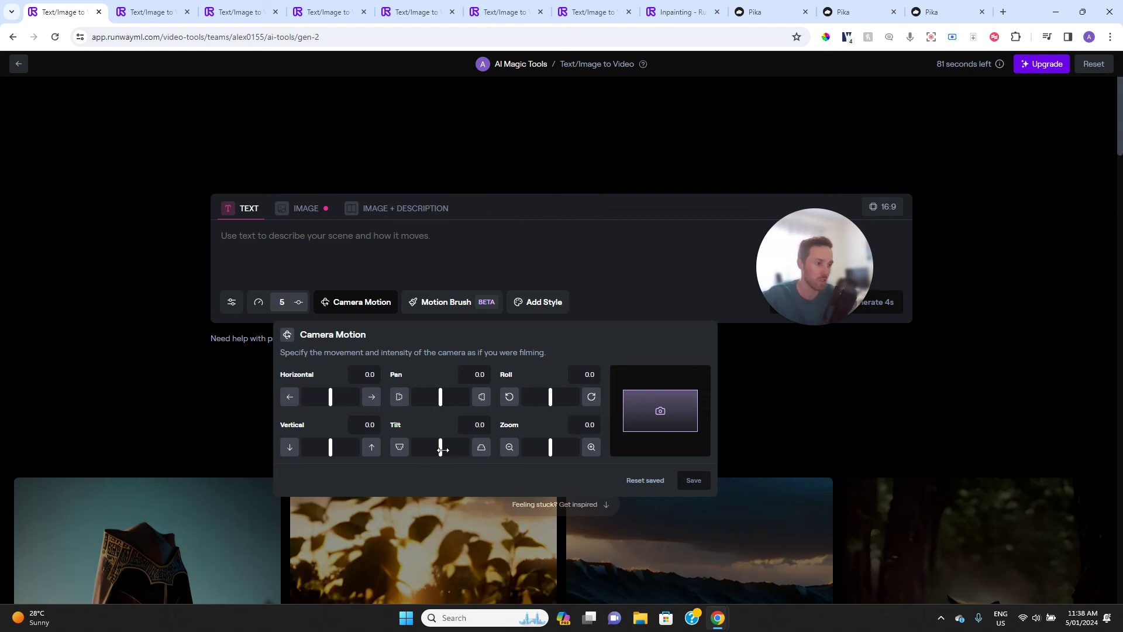
{"action": "left_click_drag", "start_coordinate": [441, 449], "coordinate": [530, 433]}
{"action": "left_click_drag", "start_coordinate": [441, 399], "coordinate": [509, 403]}
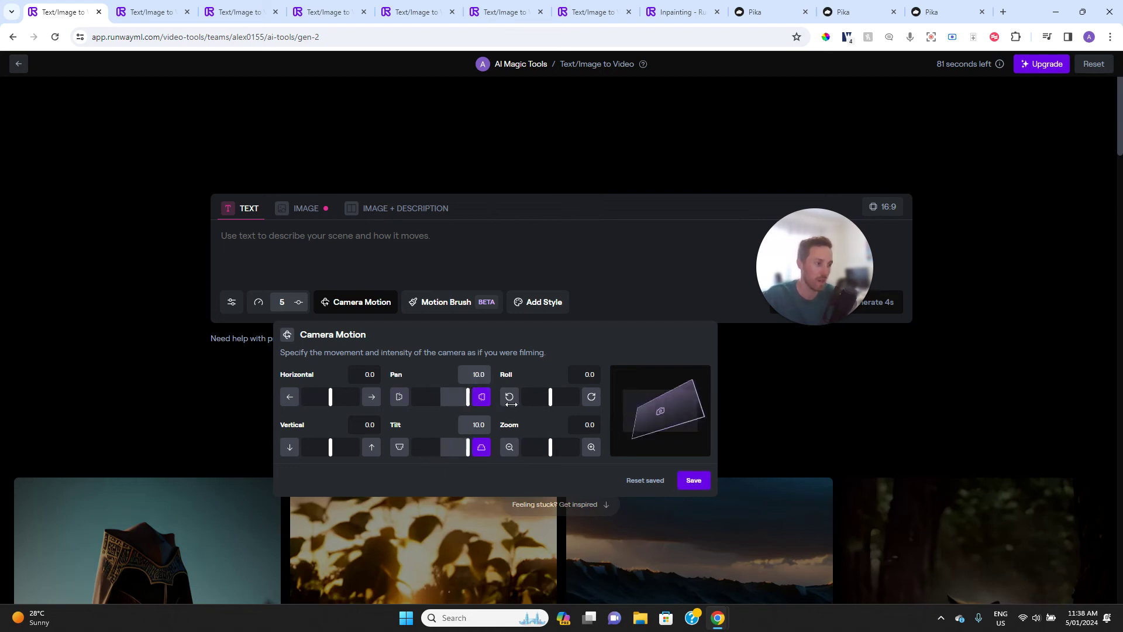
{"action": "left_click_drag", "start_coordinate": [334, 398], "coordinate": [223, 391]}
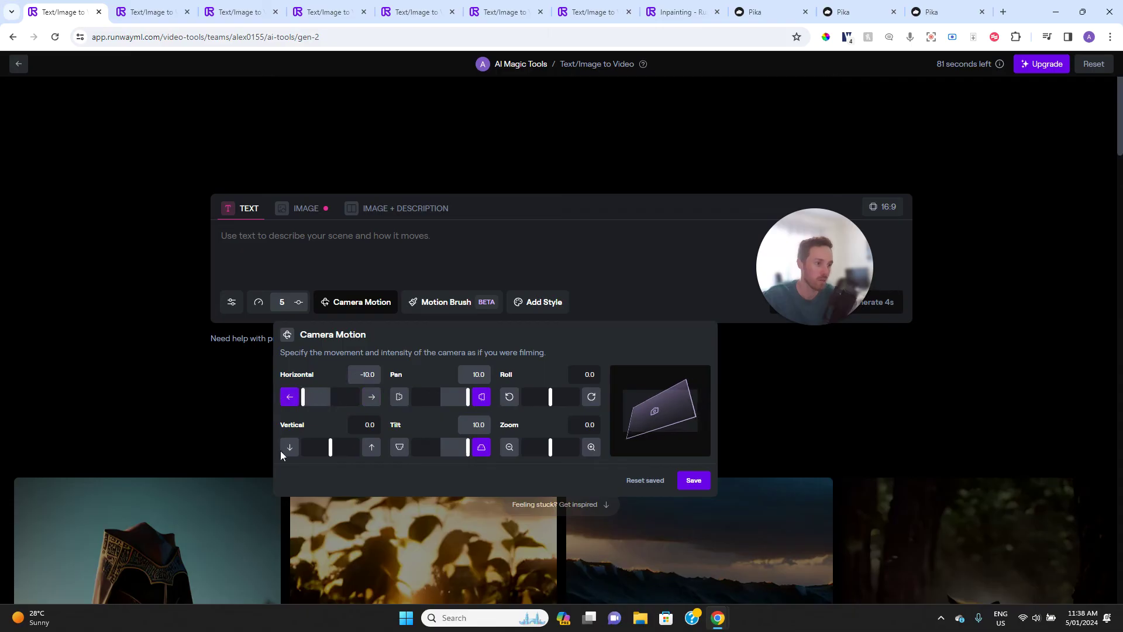
{"action": "left_click_drag", "start_coordinate": [331, 447], "coordinate": [624, 405]}
Close camera motion, view the Motion Brush introduction and browse the style presets.
{"action": "left_click", "coordinate": [489, 249]}
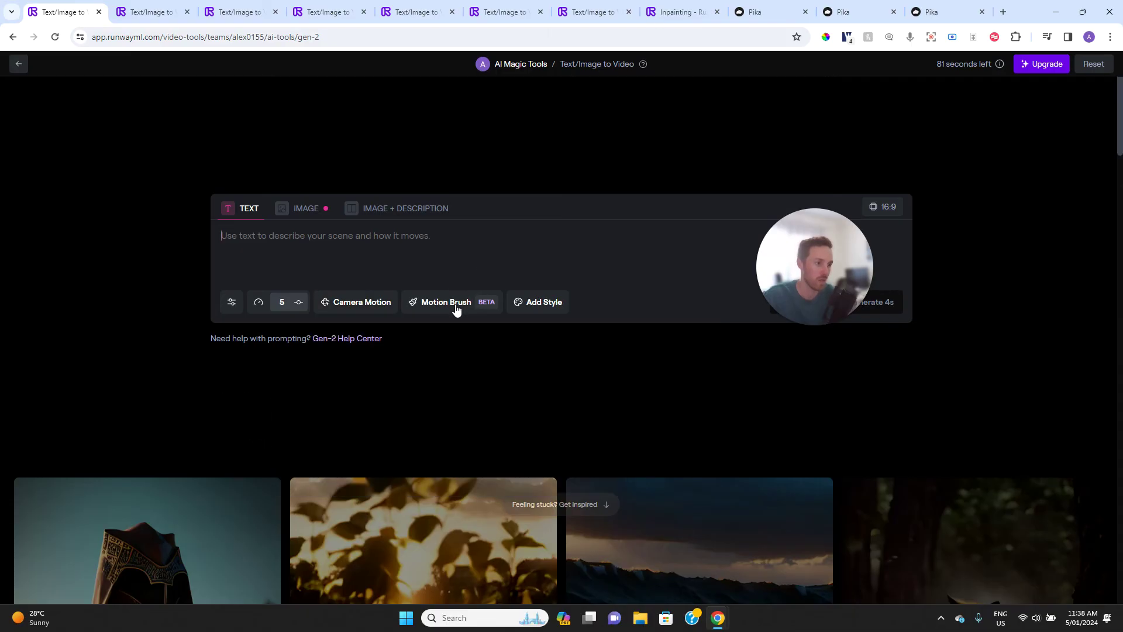
{"action": "left_click", "coordinate": [453, 306]}
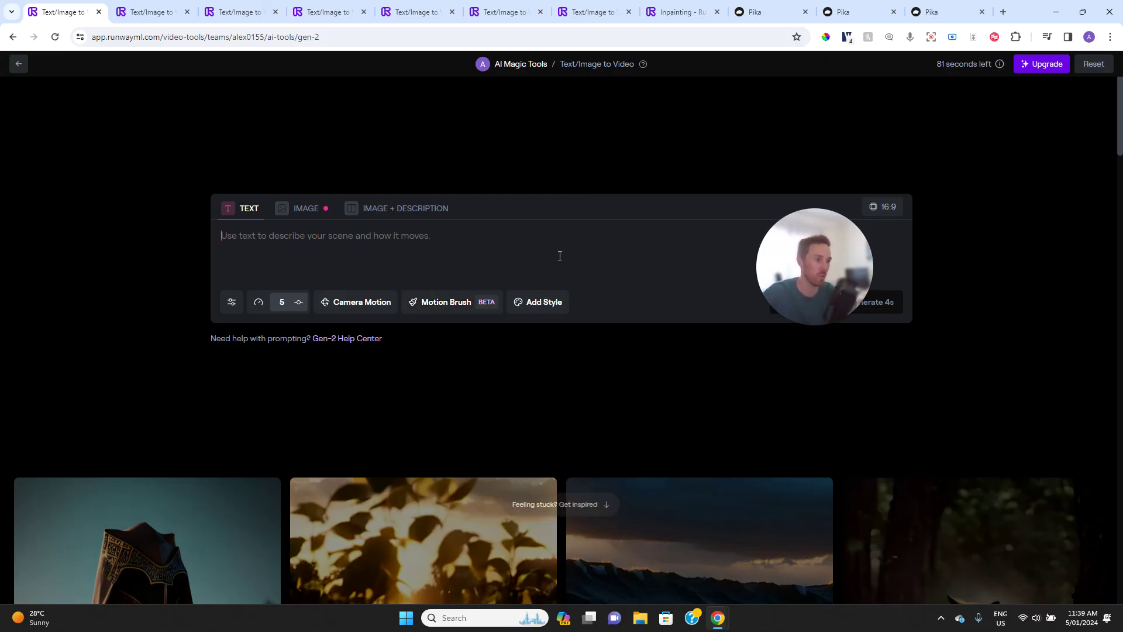
{"action": "left_click", "coordinate": [550, 302]}
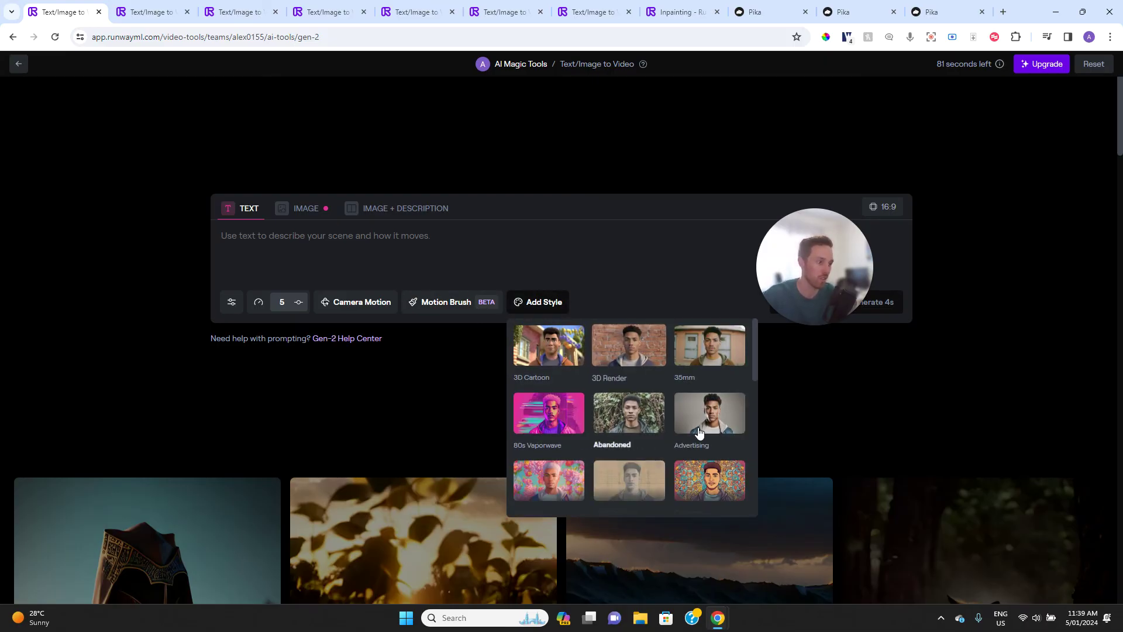
{"action": "scroll", "coordinate": [712, 394], "scroll_direction": "down", "scroll_amount": 1}
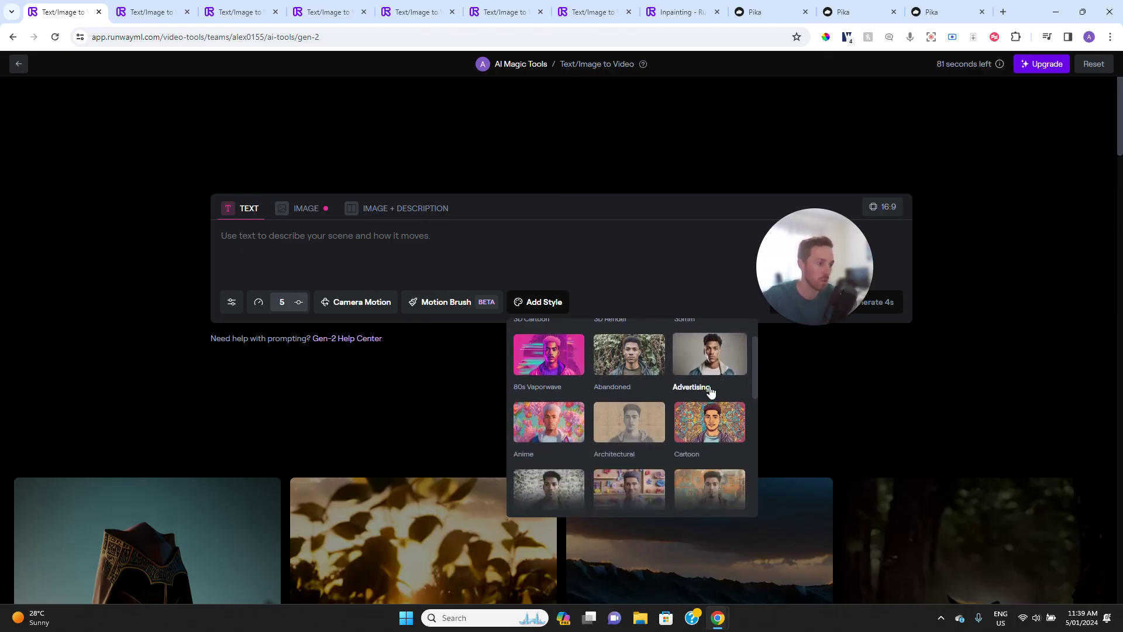
{"action": "scroll", "coordinate": [634, 389], "scroll_direction": "up", "scroll_amount": 1}
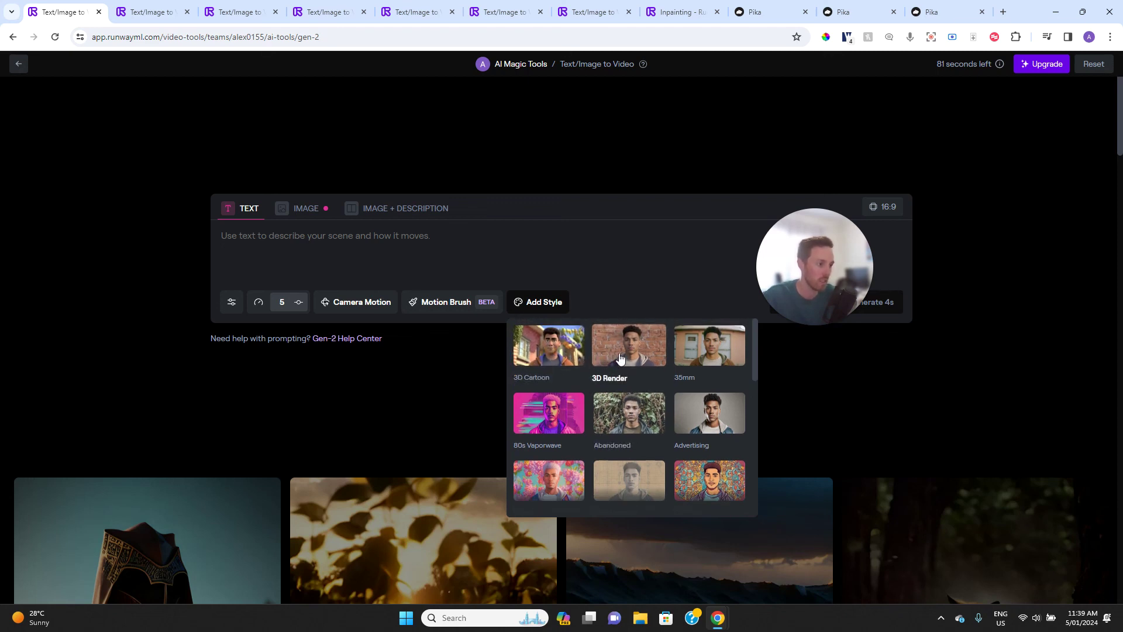
{"action": "scroll", "coordinate": [684, 354], "scroll_direction": "down", "scroll_amount": 6}
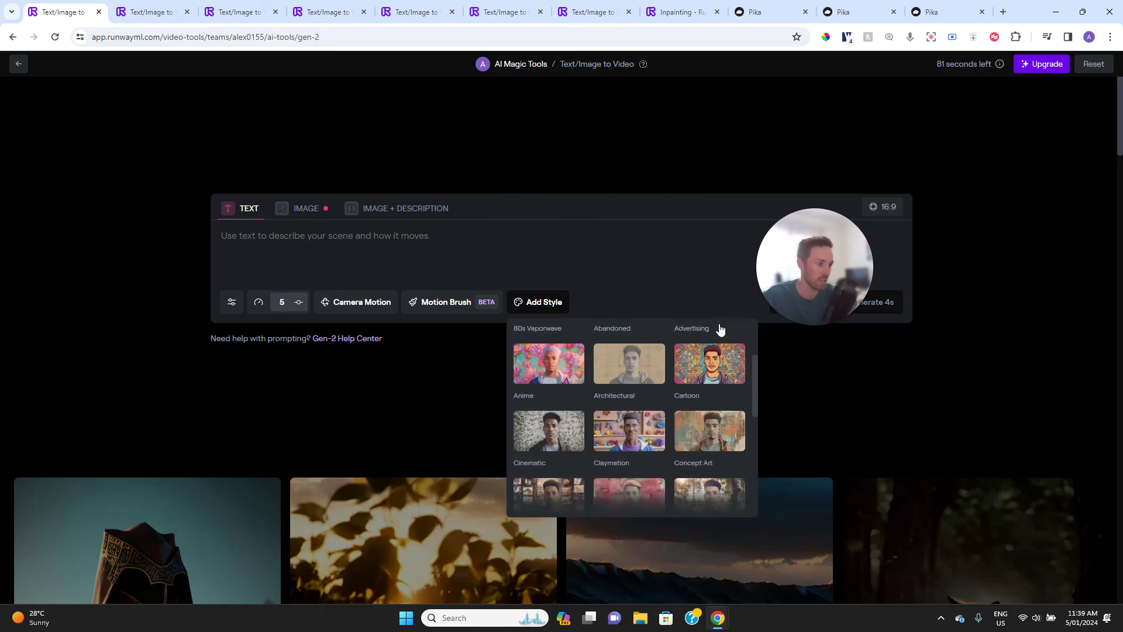
{"action": "scroll", "coordinate": [711, 355], "scroll_direction": "down", "scroll_amount": 2}
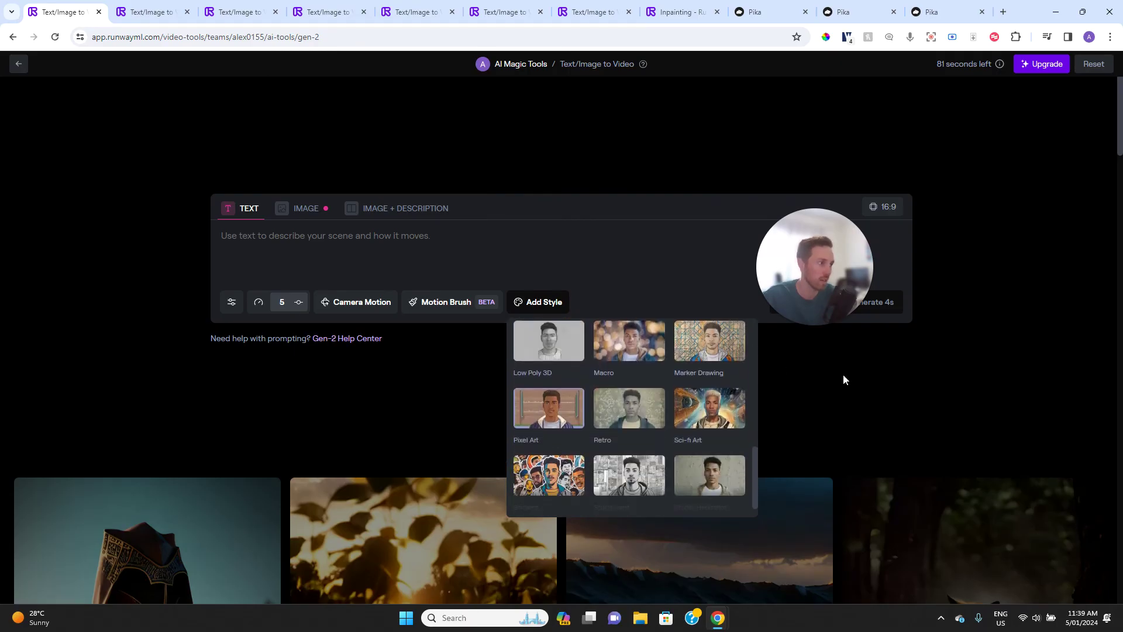
Close the style presets, scroll the gallery, and go to the Pika library.
{"action": "left_click", "coordinate": [845, 377]}
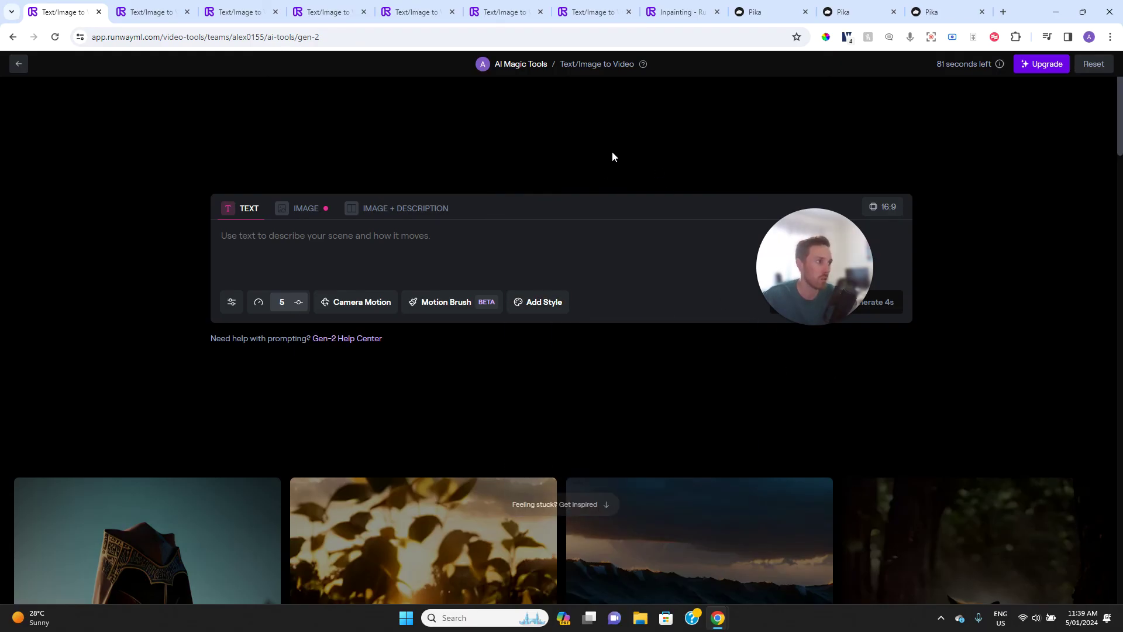
{"action": "scroll", "coordinate": [625, 230], "scroll_direction": "down", "scroll_amount": 15}
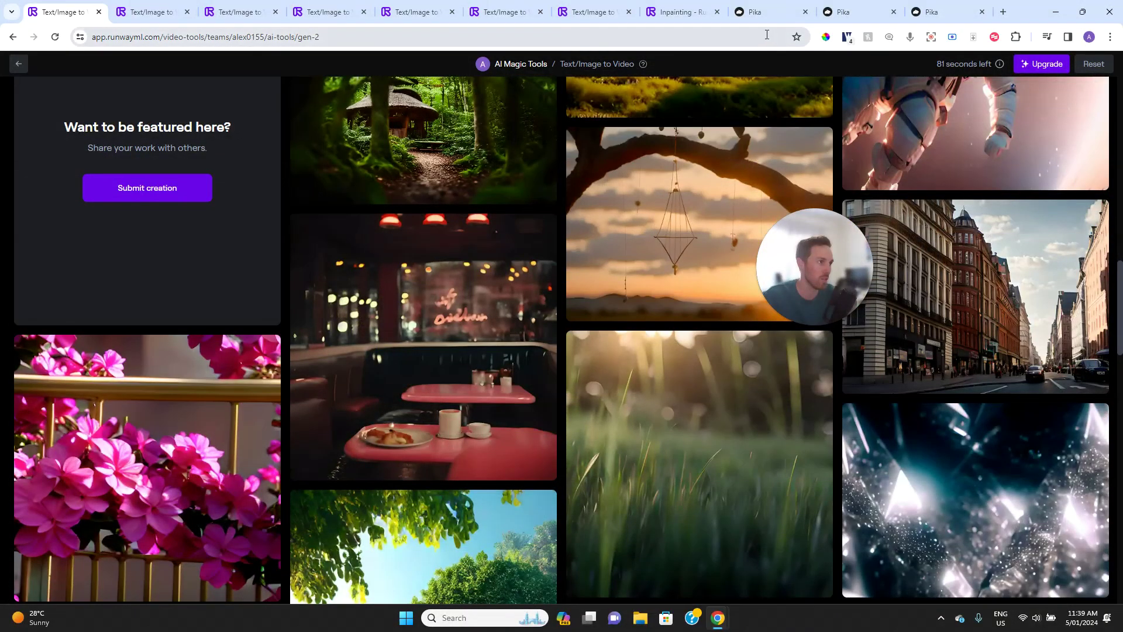
{"action": "left_click", "coordinate": [769, 13]}
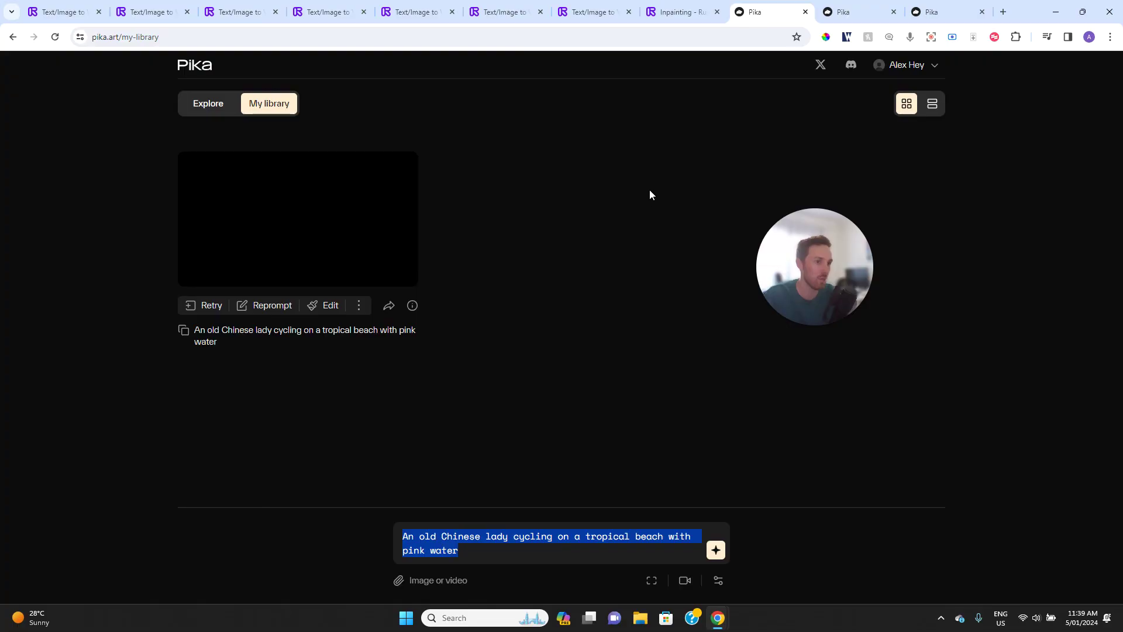
Play the old Chinese lady beach video, then move to the Pika library with the Viking clip.
{"action": "left_click", "coordinate": [588, 199]}
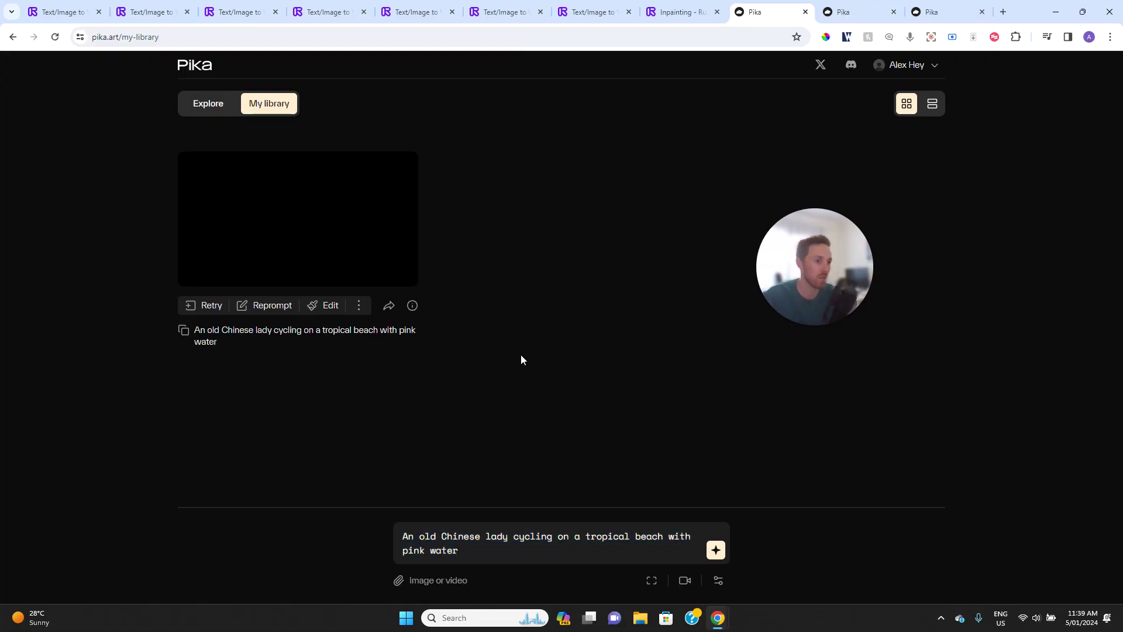
{"action": "mouse_move", "coordinate": [263, 227]}
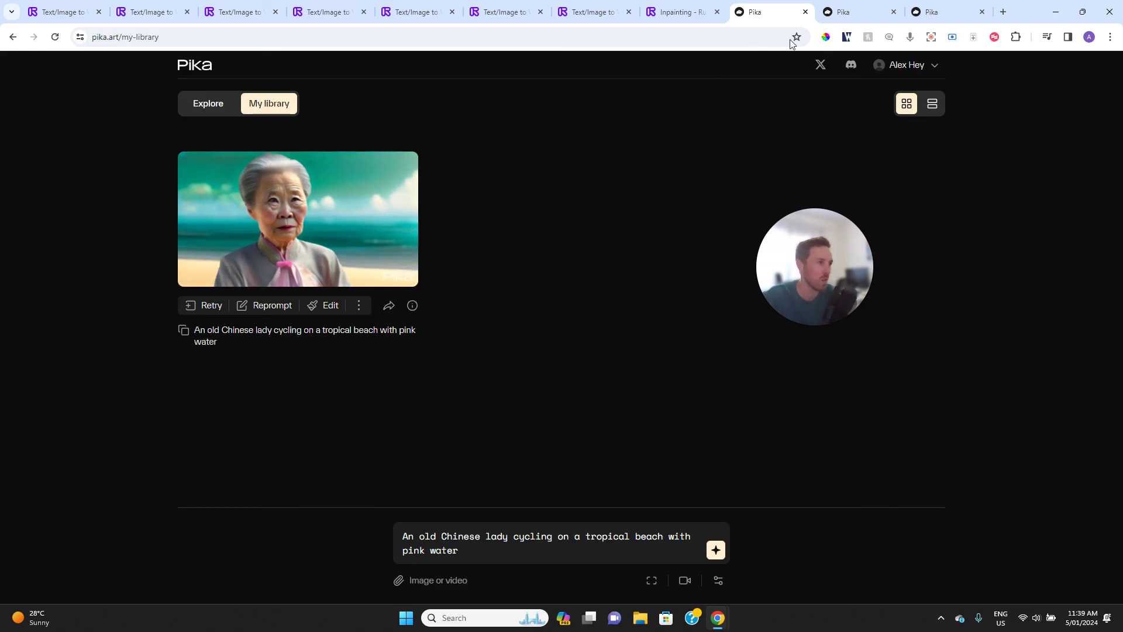
{"action": "mouse_move", "coordinate": [851, 18]}
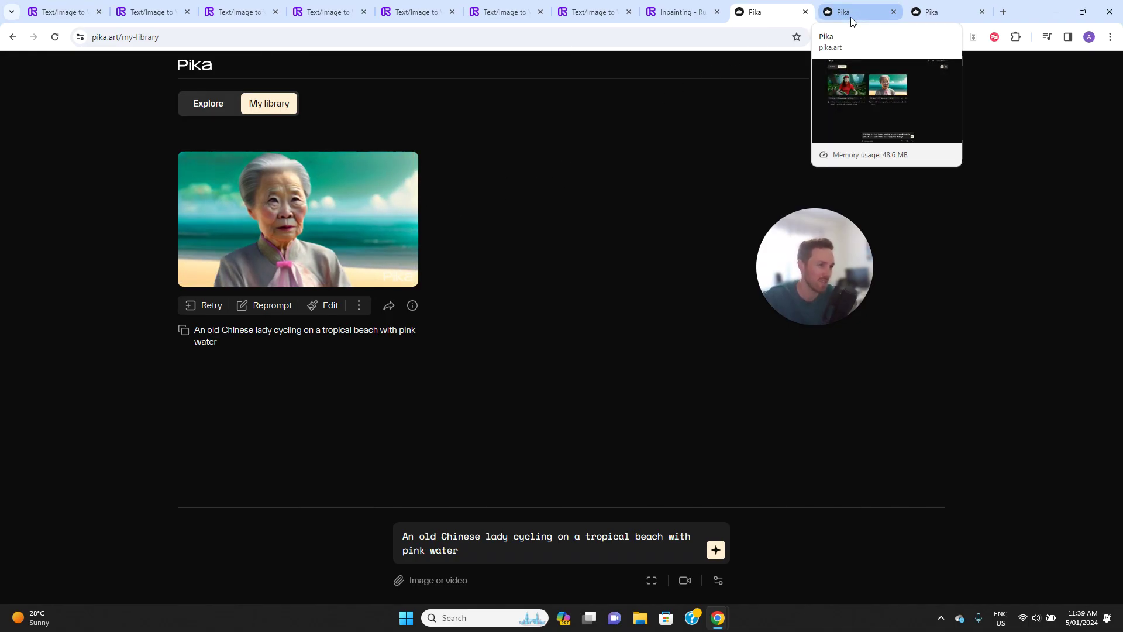
{"action": "left_click", "coordinate": [851, 13]}
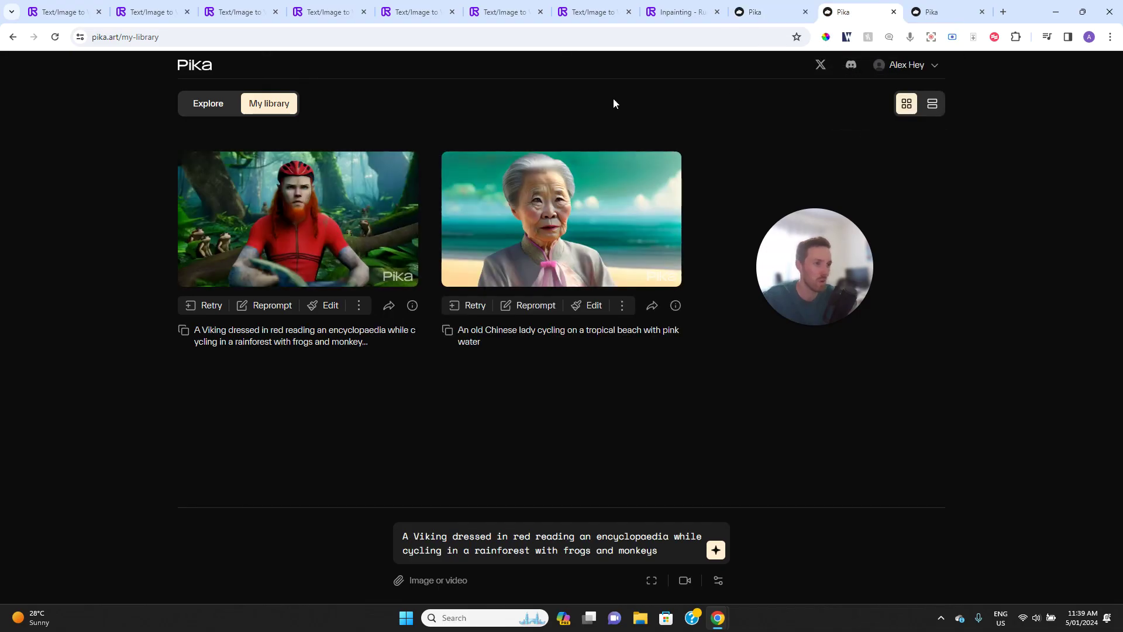